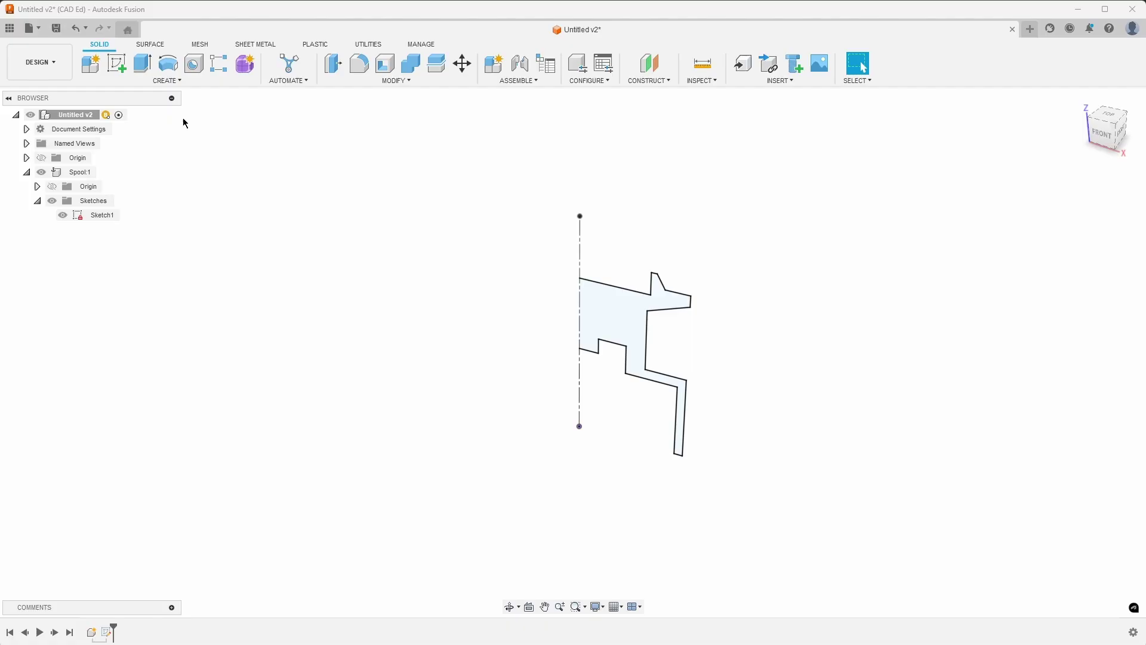
# Revolve the sketch's half-profile a full 360° about its axis into a solid spool body
pyautogui.click(169, 81)
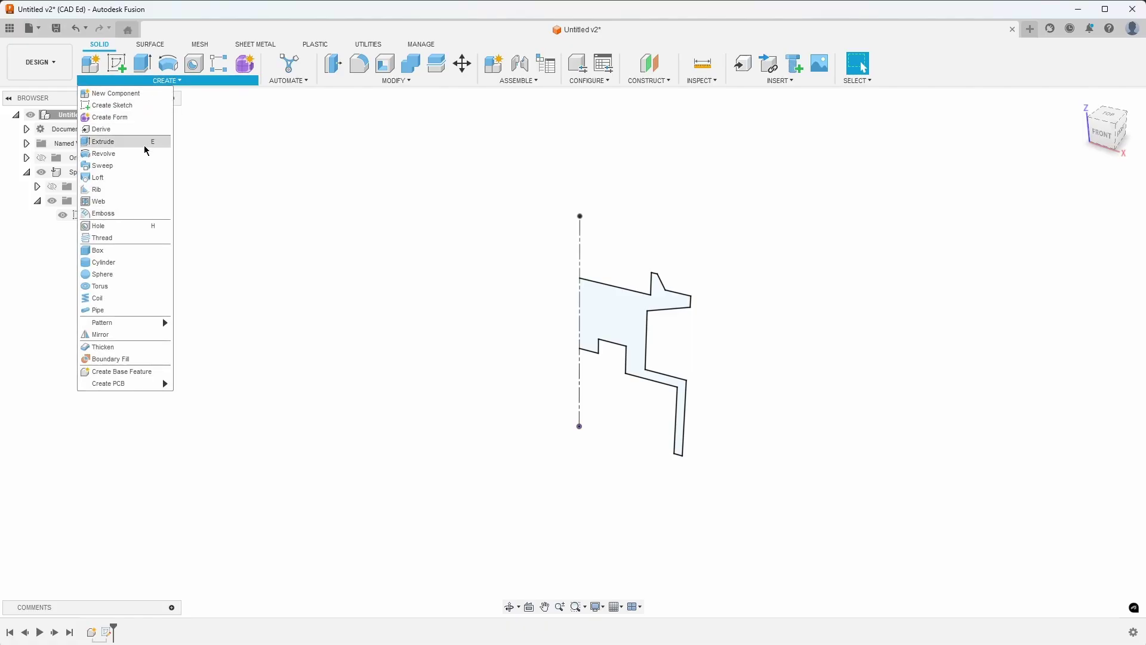
pyautogui.click(104, 153)
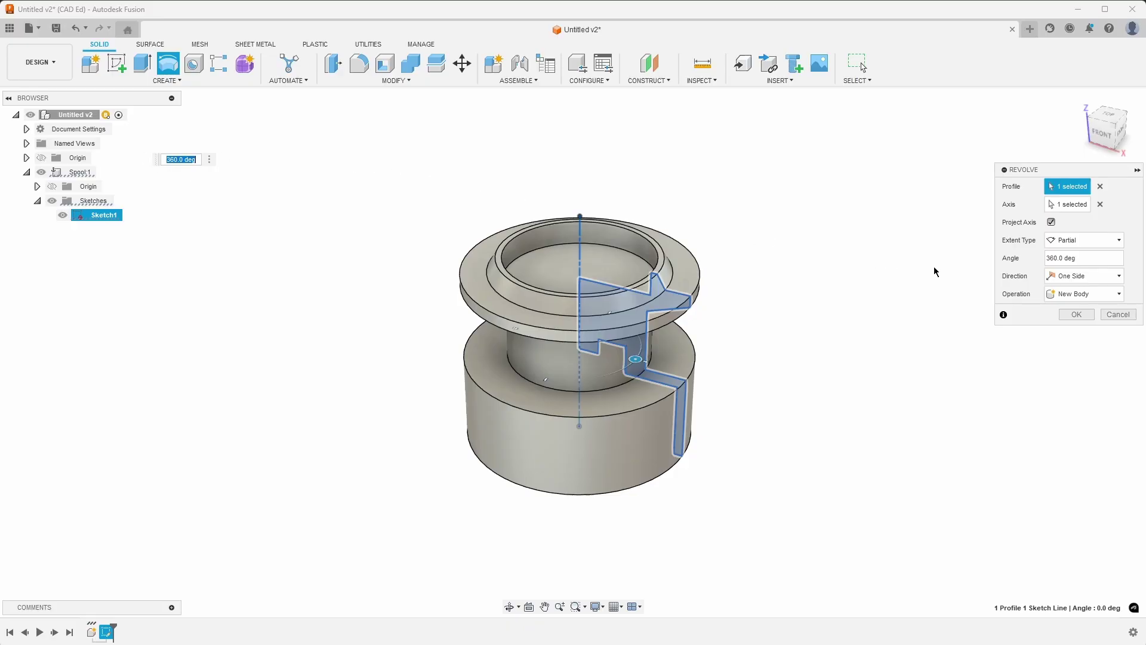
pyautogui.click(1082, 317)
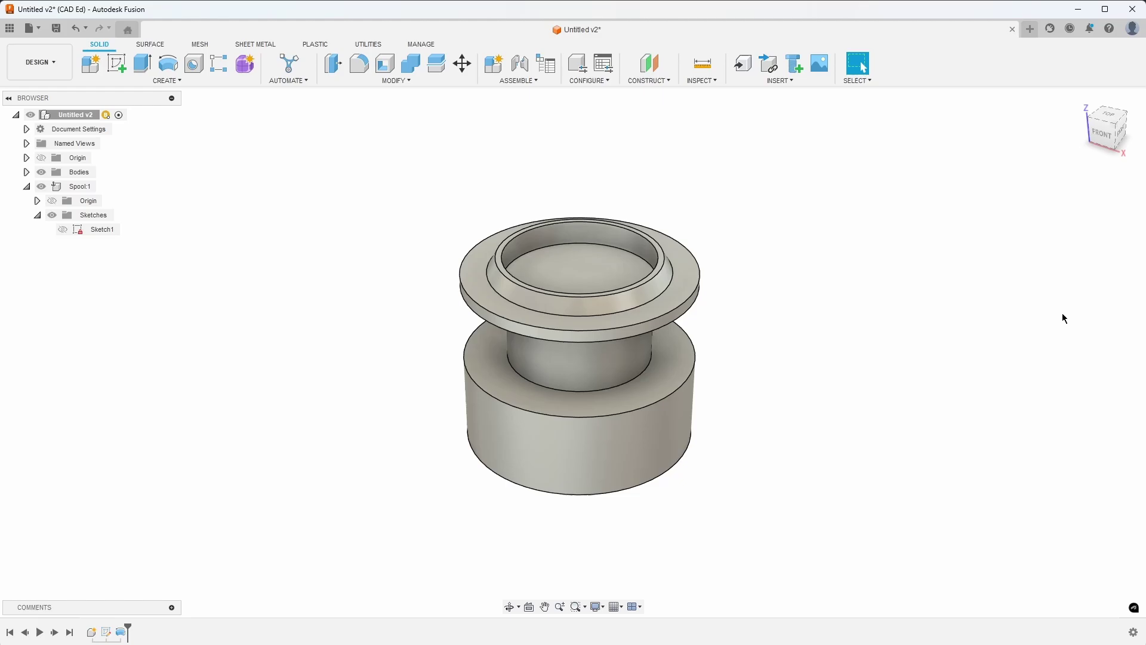
# Start a fillet and select the flange's top, outer and bottom circular edges
pyautogui.scroll(5, 890, 243)
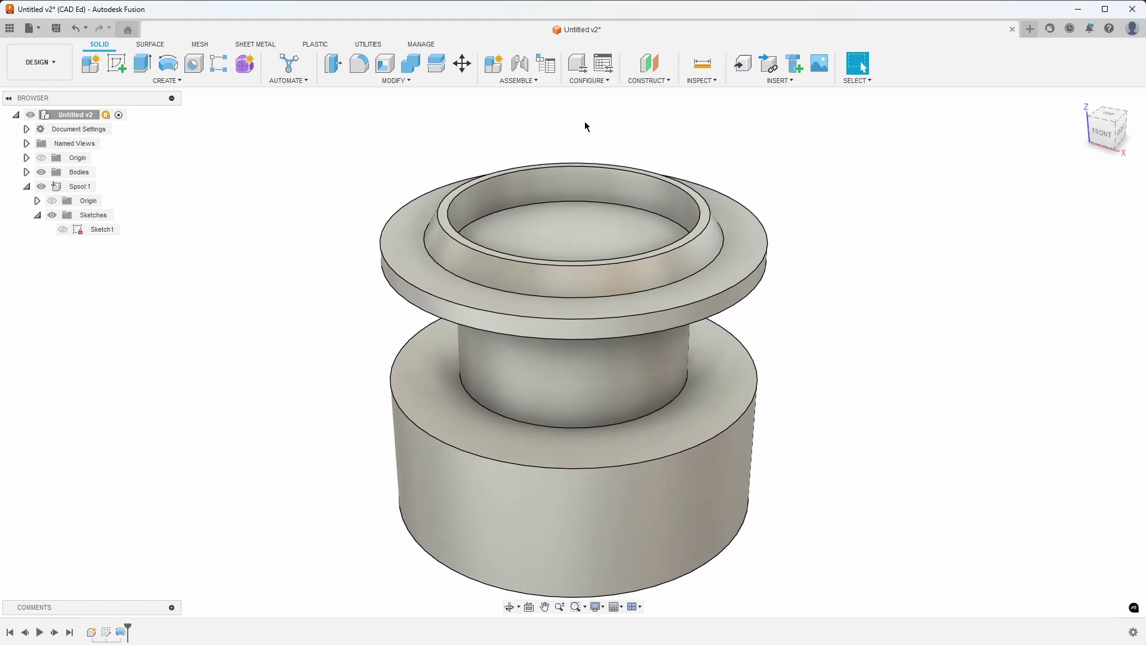
pyautogui.click(392, 84)
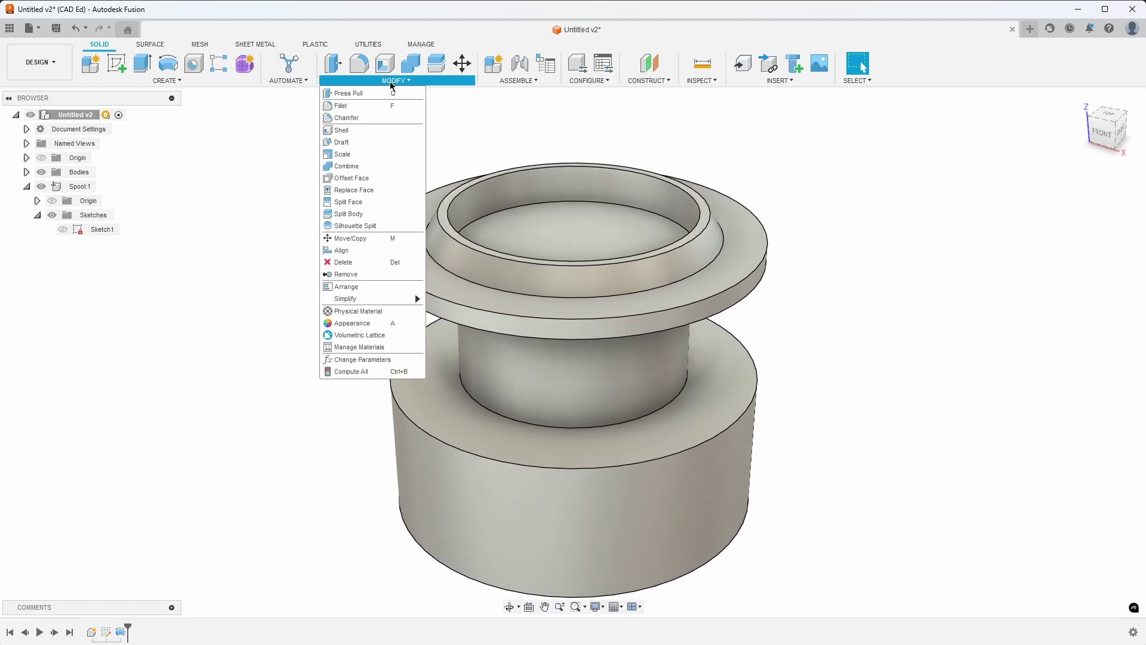
pyautogui.click(365, 106)
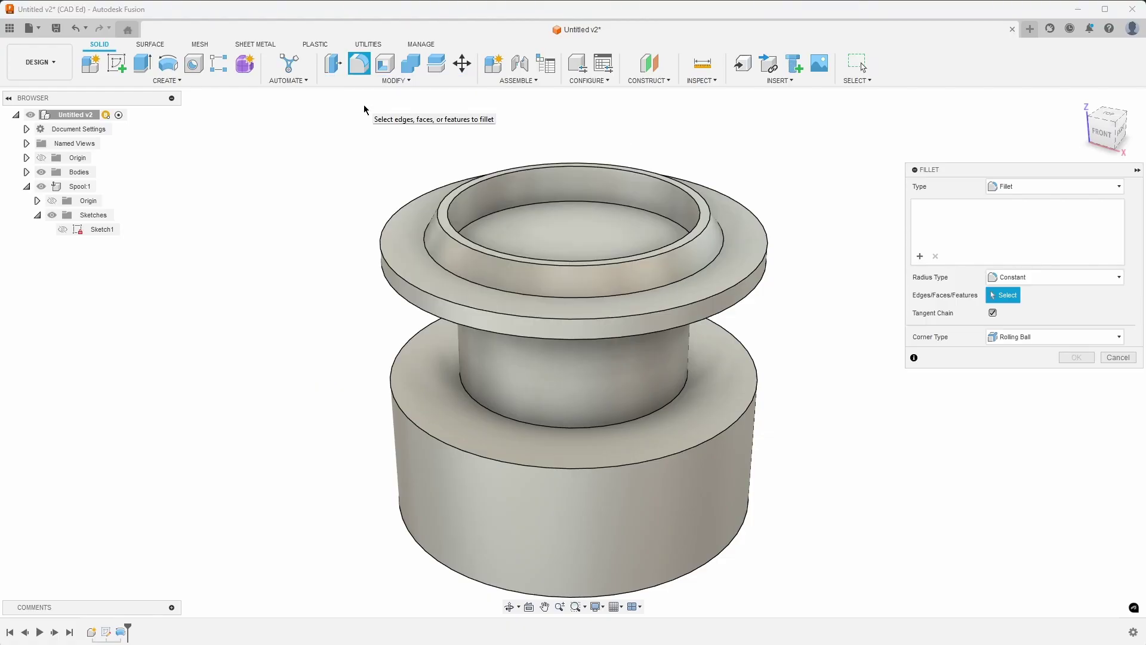
pyautogui.click(723, 240)
pyautogui.click(762, 266)
pyautogui.click(767, 276)
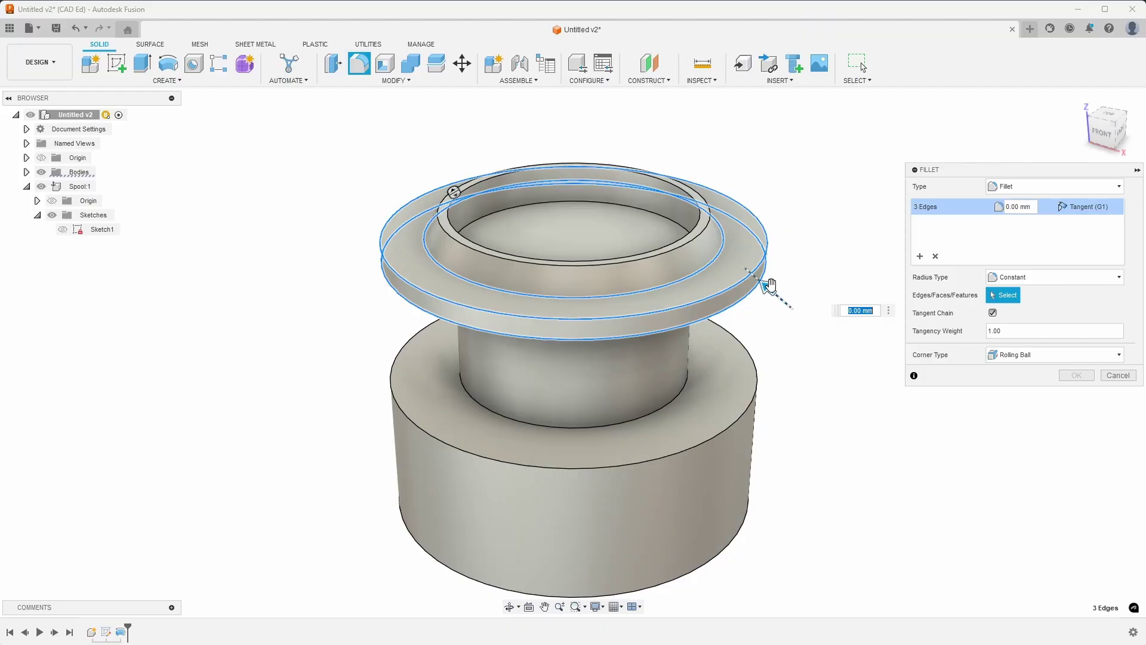
pyautogui.keyDown('shift'); pyautogui.moveTo(770, 280); pyautogui.dragTo(715, 322, button='middle'); pyautogui.keyUp('shift')
pyautogui.click(687, 312)
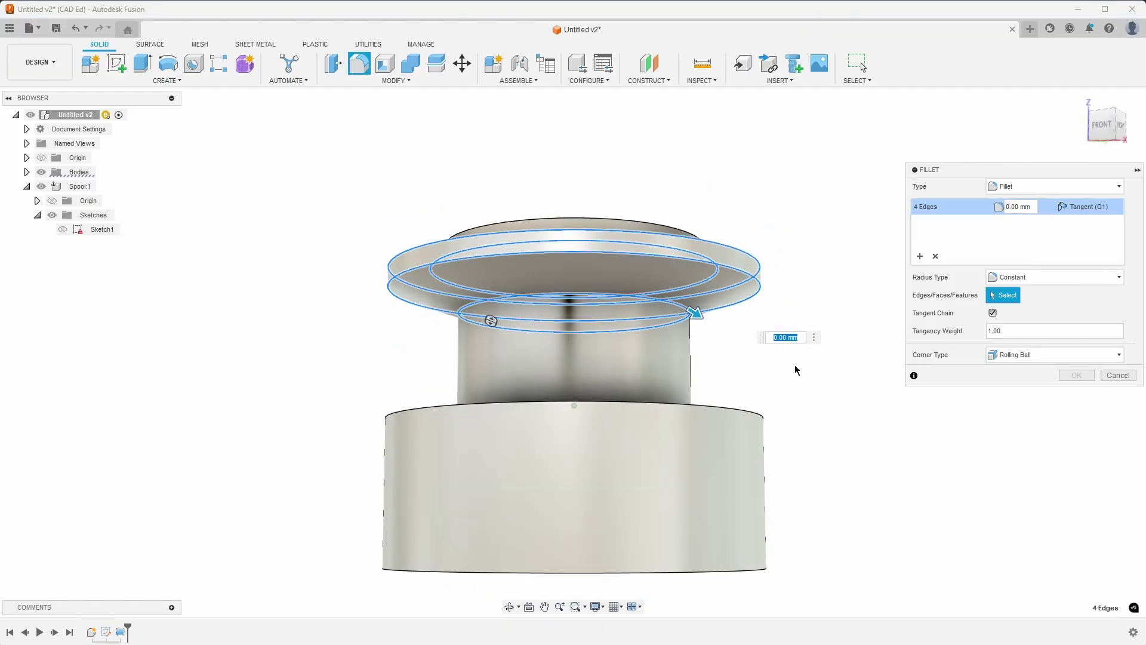
# Add the inner and outer base edges and apply the fillet at 1 mm radius
pyautogui.keyDown('shift'); pyautogui.moveTo(795, 372); pyautogui.dragTo(710, 377, button='middle'); pyautogui.keyUp('shift')
pyautogui.click(709, 377)
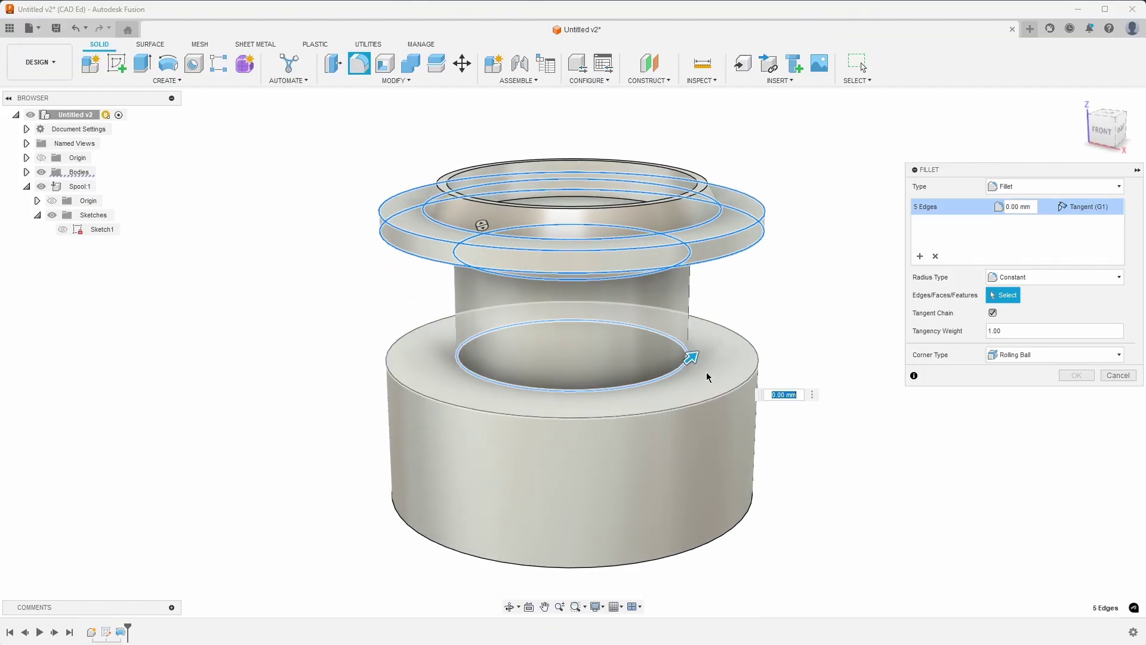
pyautogui.click(725, 394)
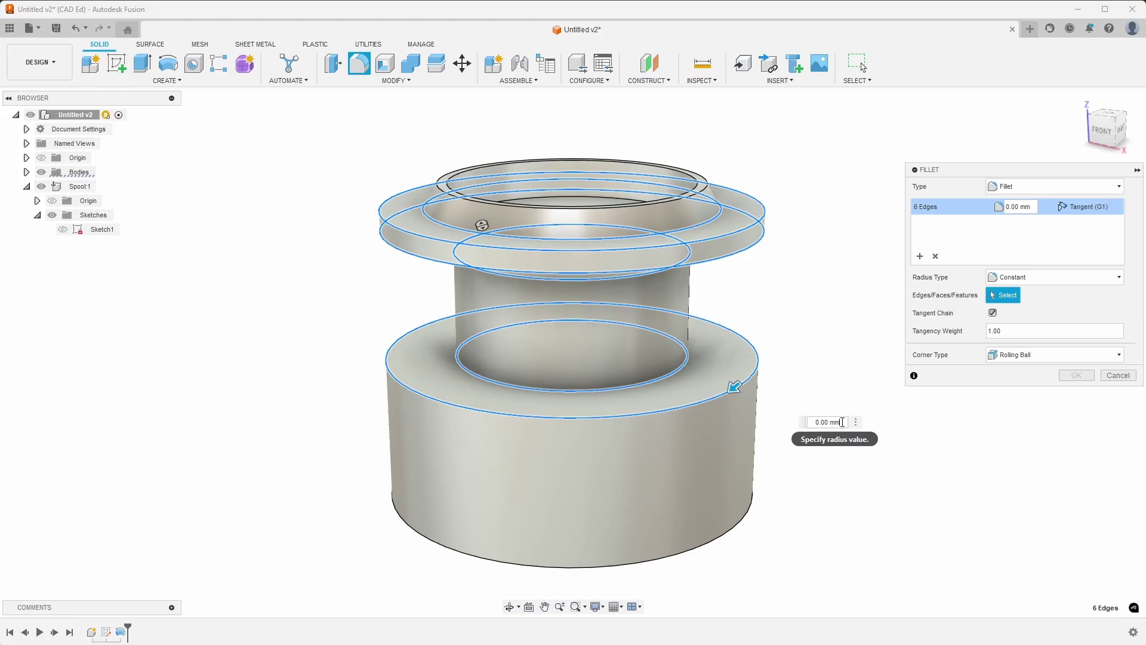
pyautogui.write('1')
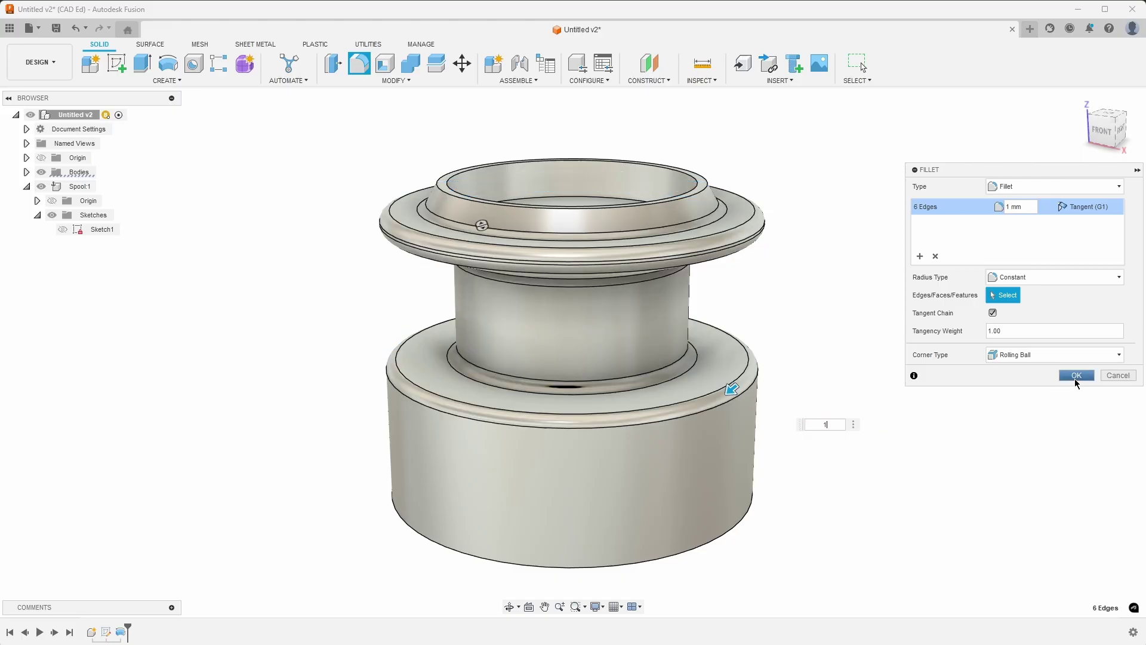
pyautogui.click(1076, 376)
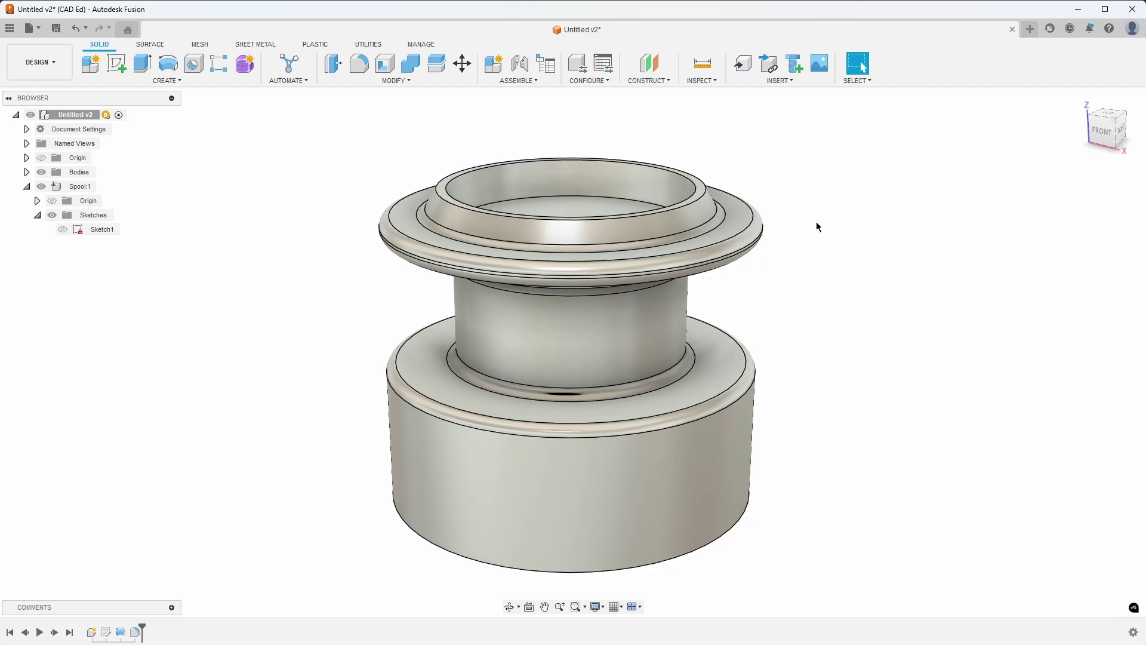
# Fillet the two inner edges of the top recess rim at 0.5 mm
pyautogui.click(483, 174)
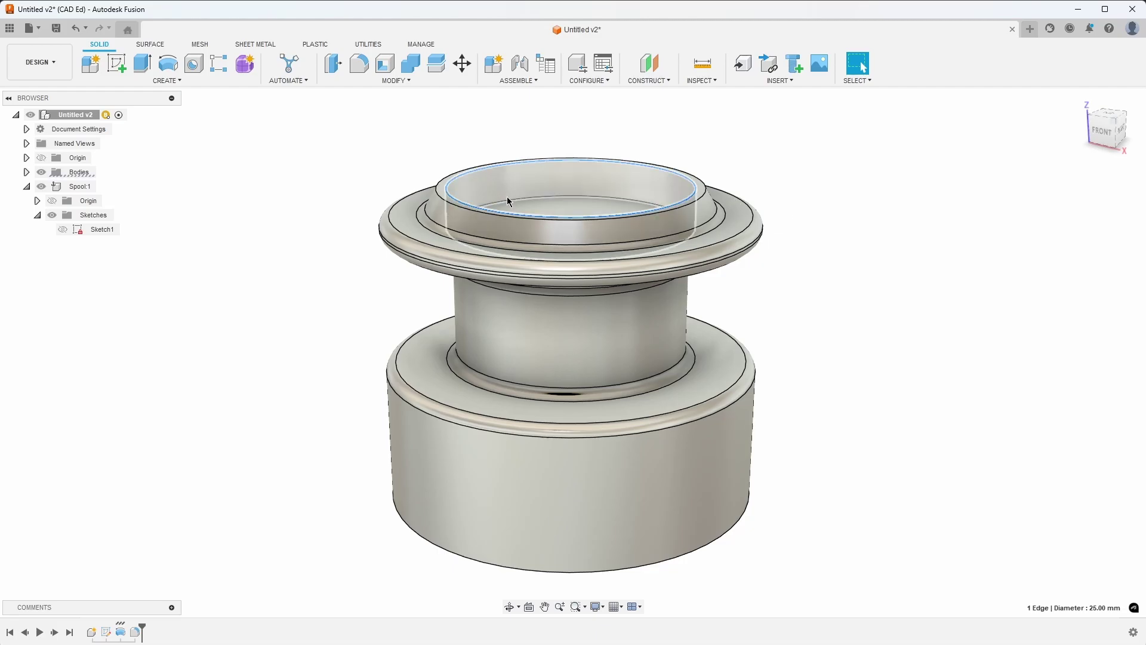
pyautogui.keyDown('ctrl'); pyautogui.click(510, 203); pyautogui.keyUp('ctrl')
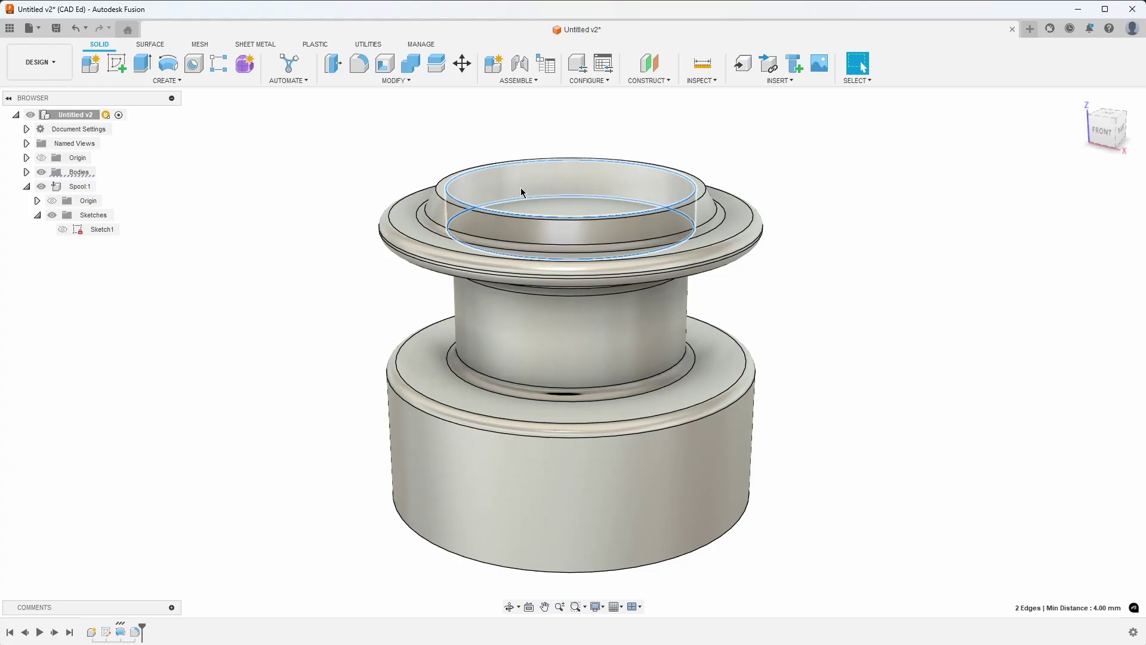
pyautogui.rightClick(521, 192)
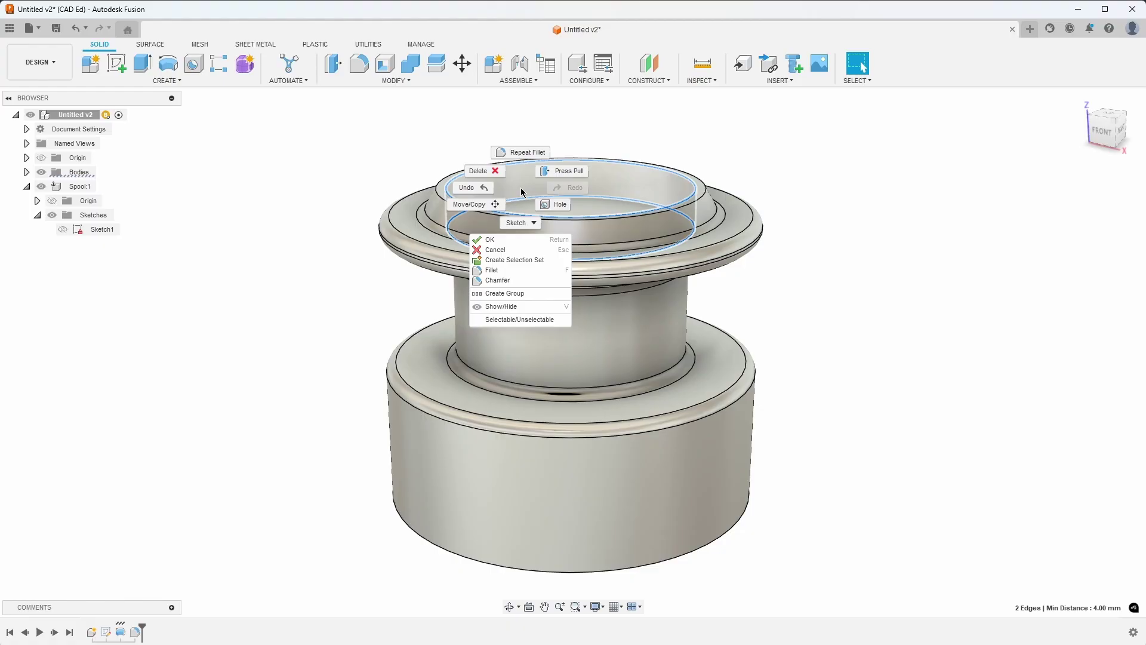
pyautogui.click(525, 273)
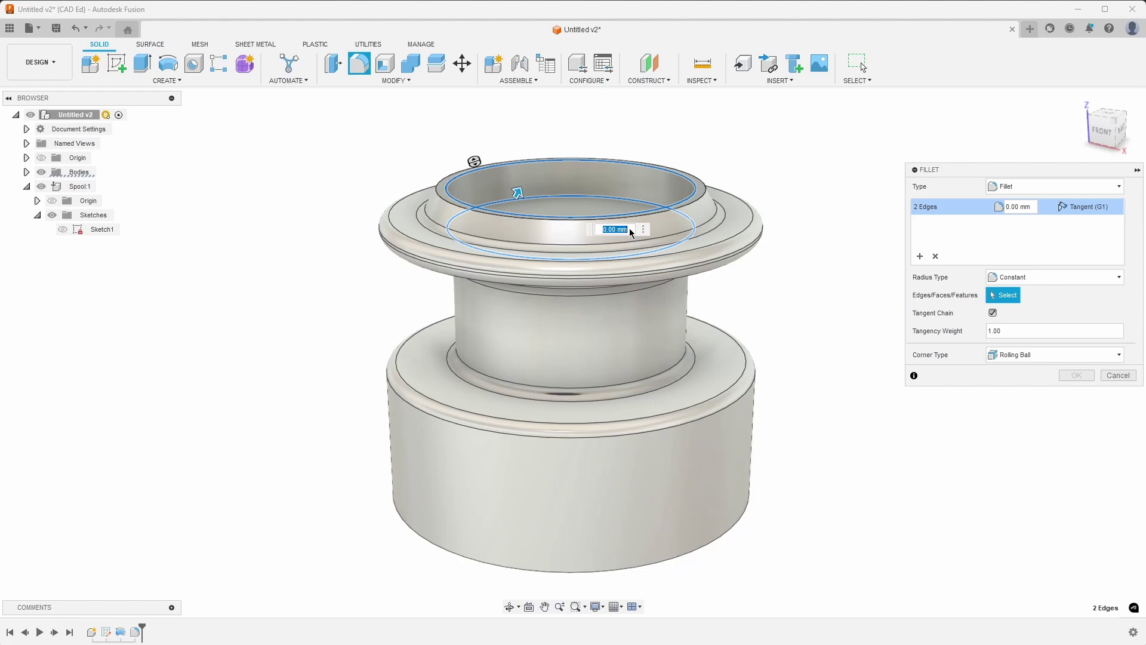
pyautogui.write('0.5')
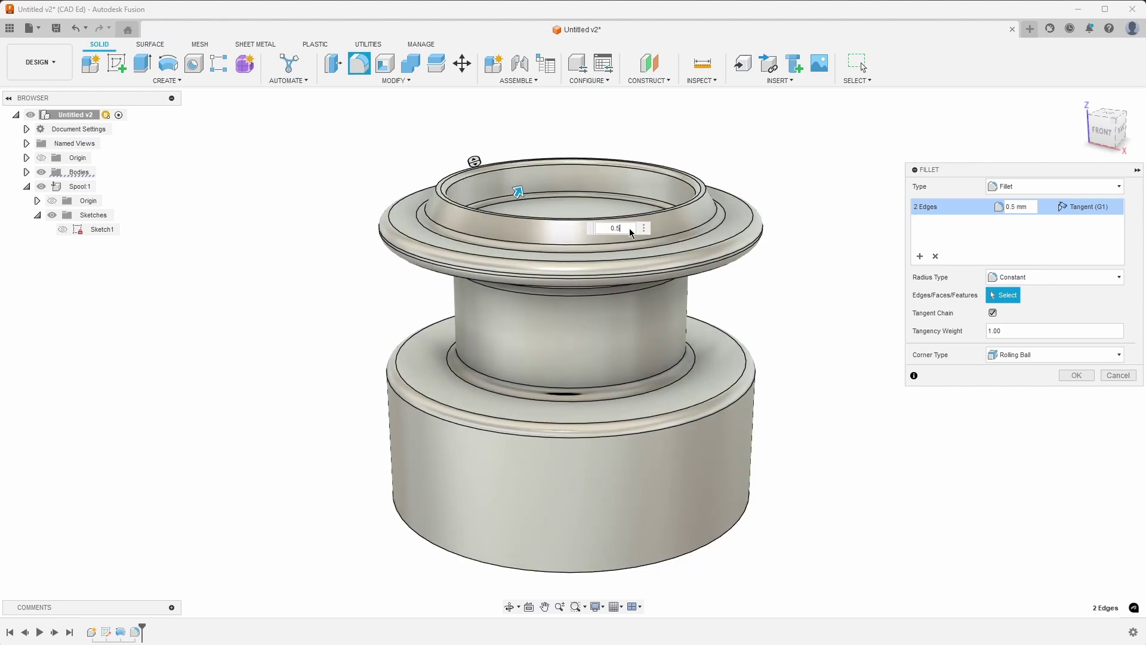
pyautogui.press('Return')
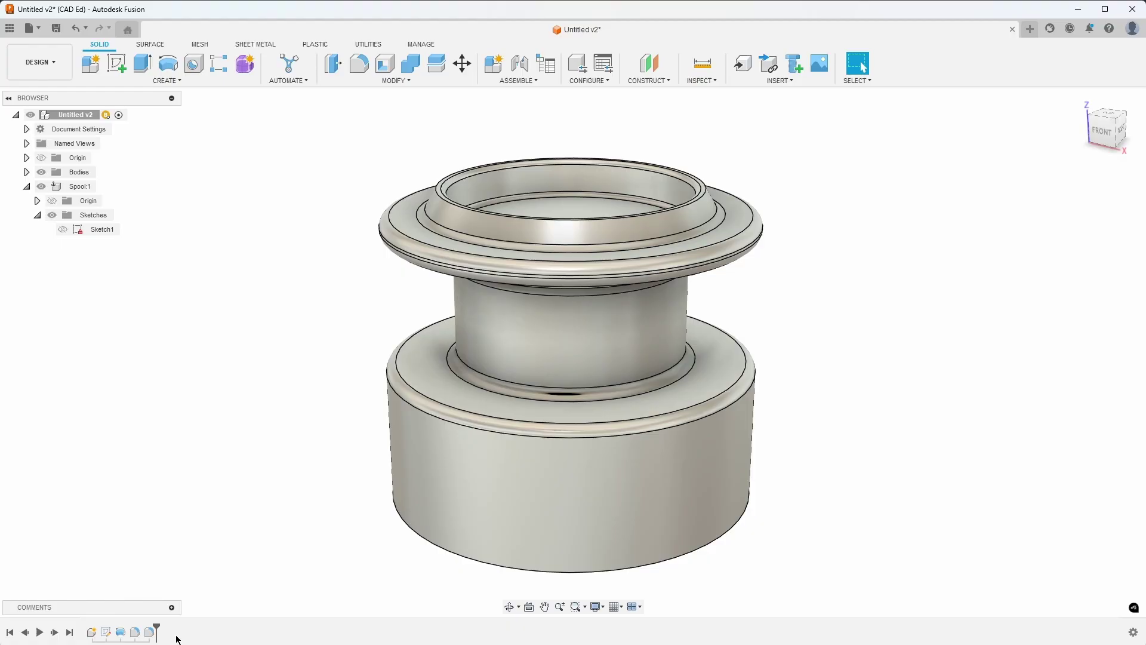
# Create a sketch on the floor face of the spool's top recess
pyautogui.keyDown('shift'); pyautogui.moveTo(568, 406); pyautogui.dragTo(551, 245, button='middle'); pyautogui.keyUp('shift')
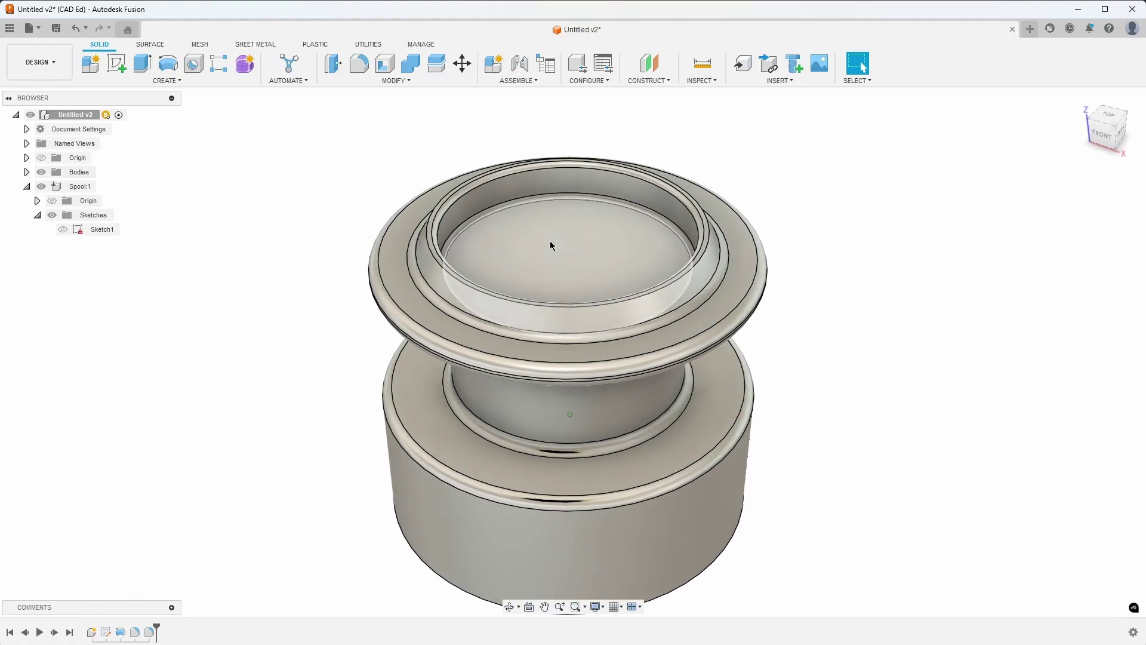
pyautogui.click(551, 244)
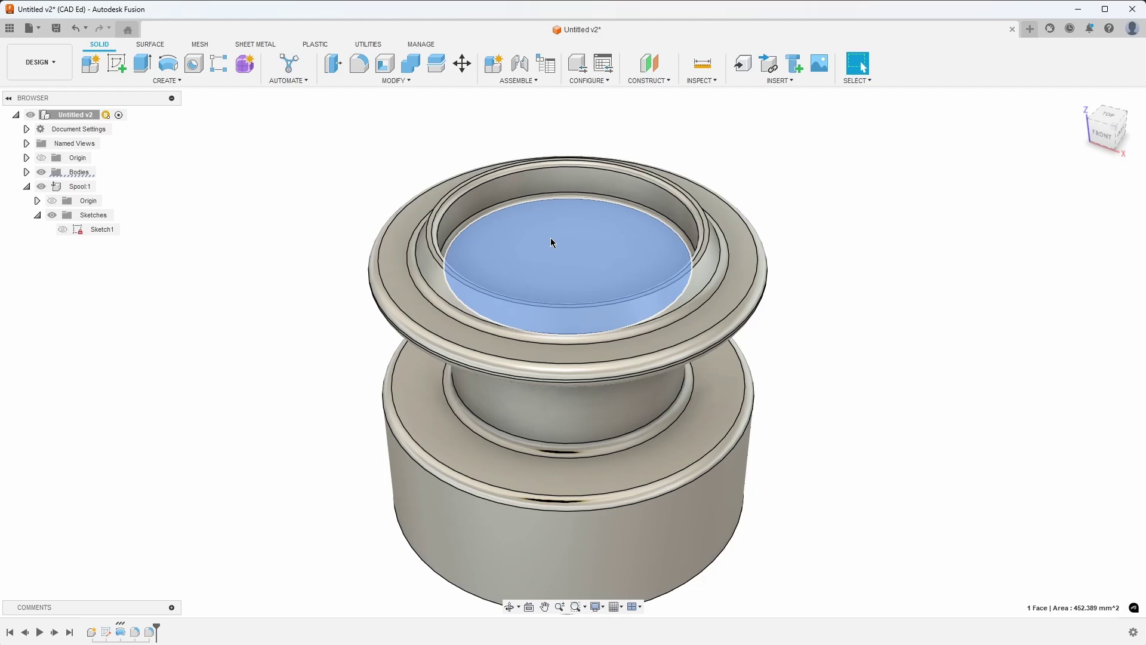
pyautogui.rightClick(551, 242)
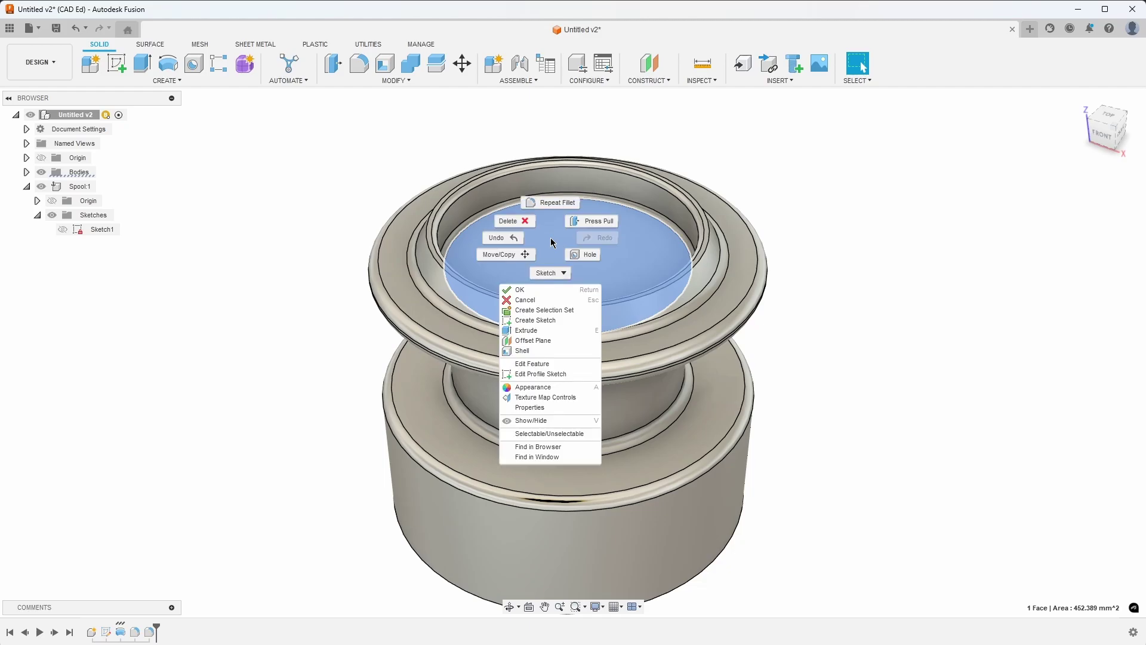
pyautogui.click(574, 326)
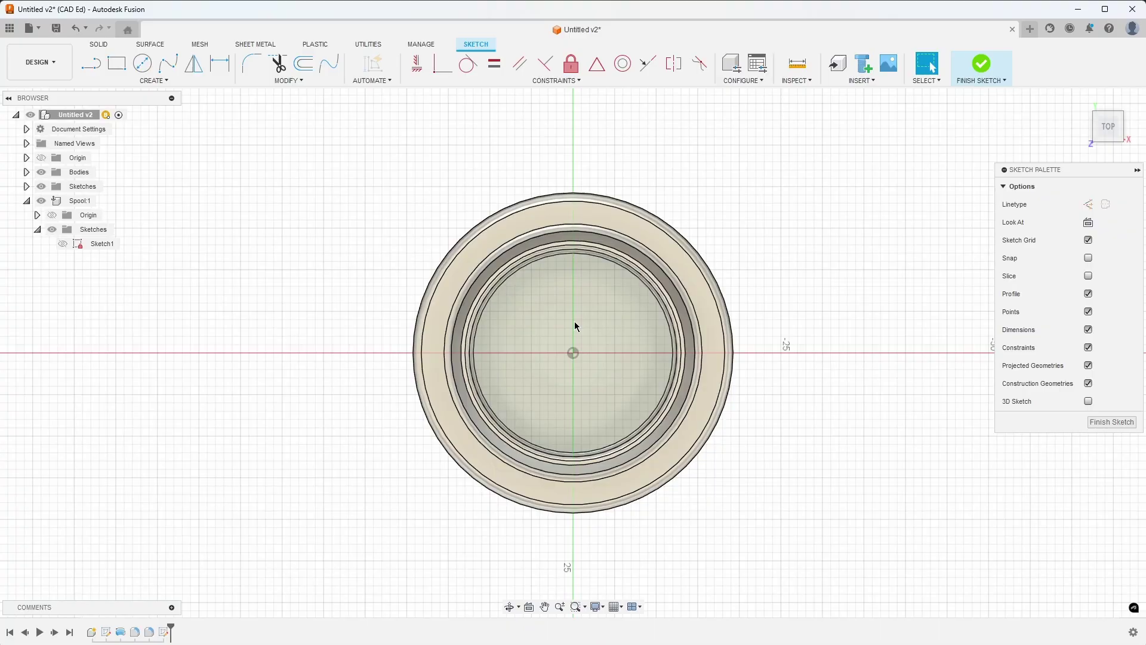
# Draw a centre-point slot from the sketch origin along the X axis and set its width
pyautogui.click(167, 83)
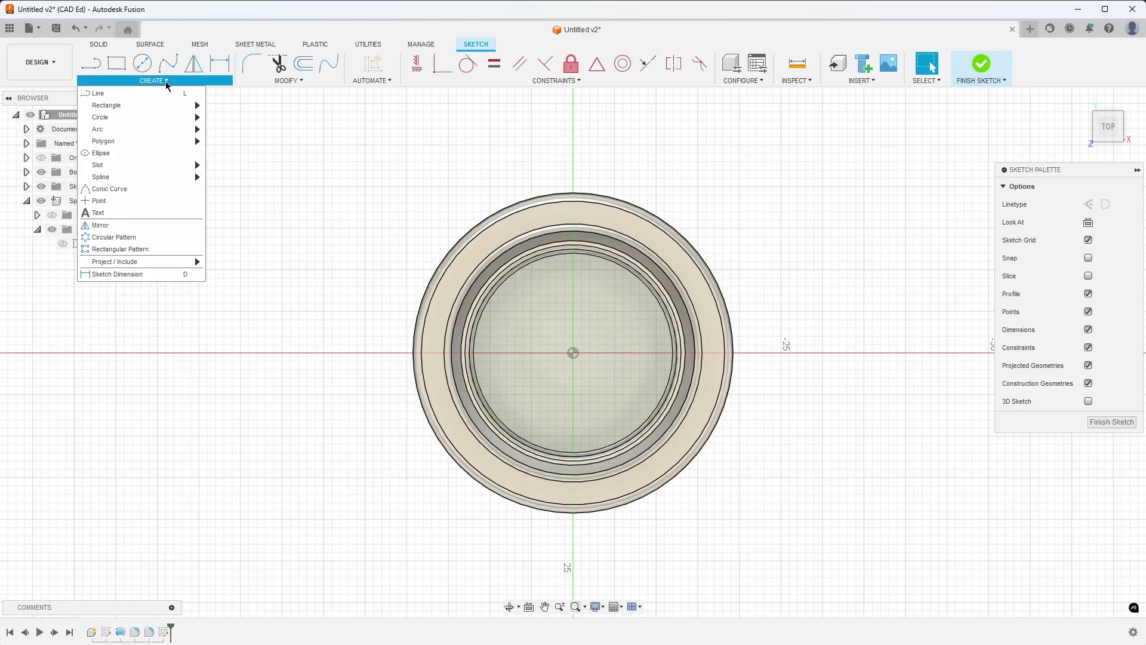
pyautogui.moveTo(164, 166)
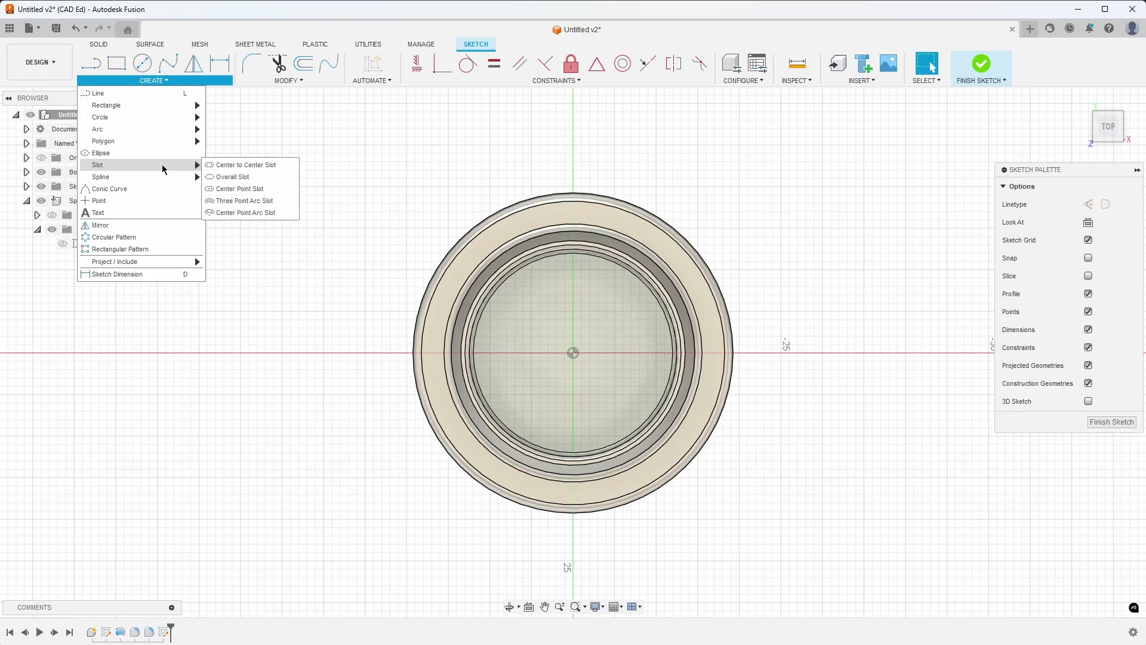
pyautogui.click(273, 194)
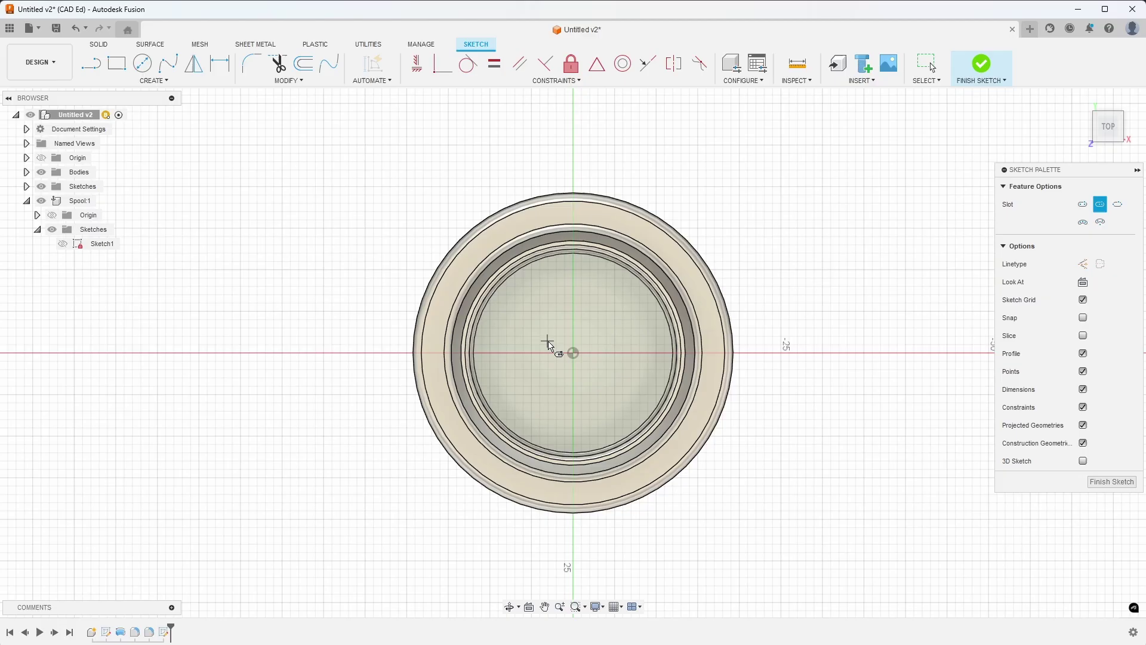
pyautogui.click(572, 355)
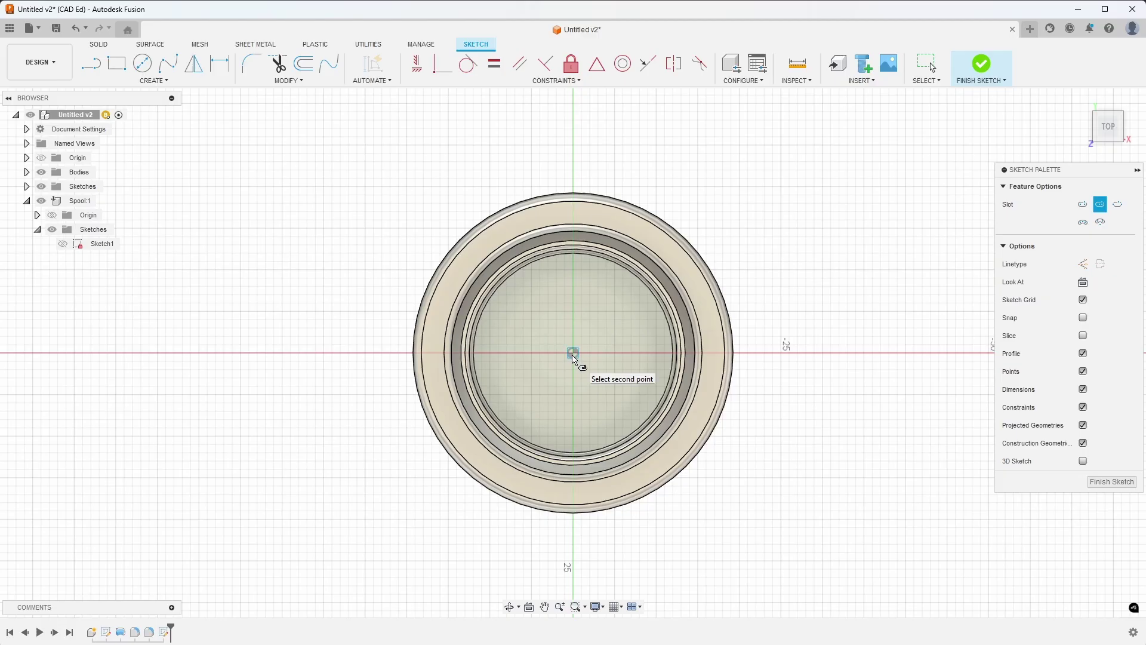
pyautogui.scroll(2, 580, 359)
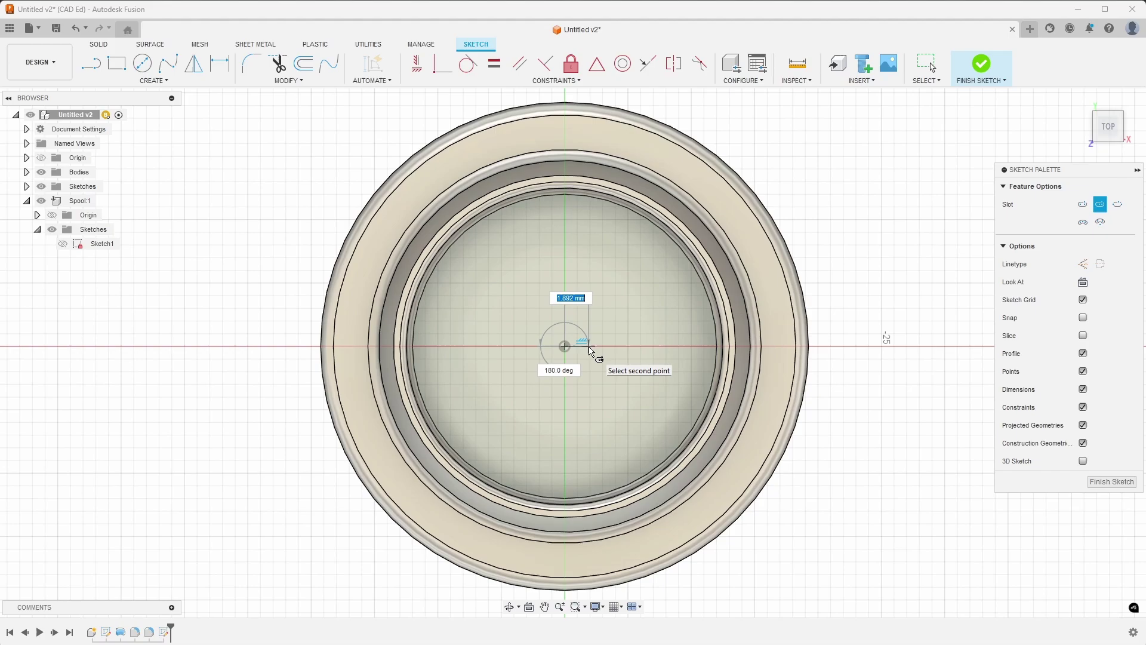
pyautogui.click(589, 347)
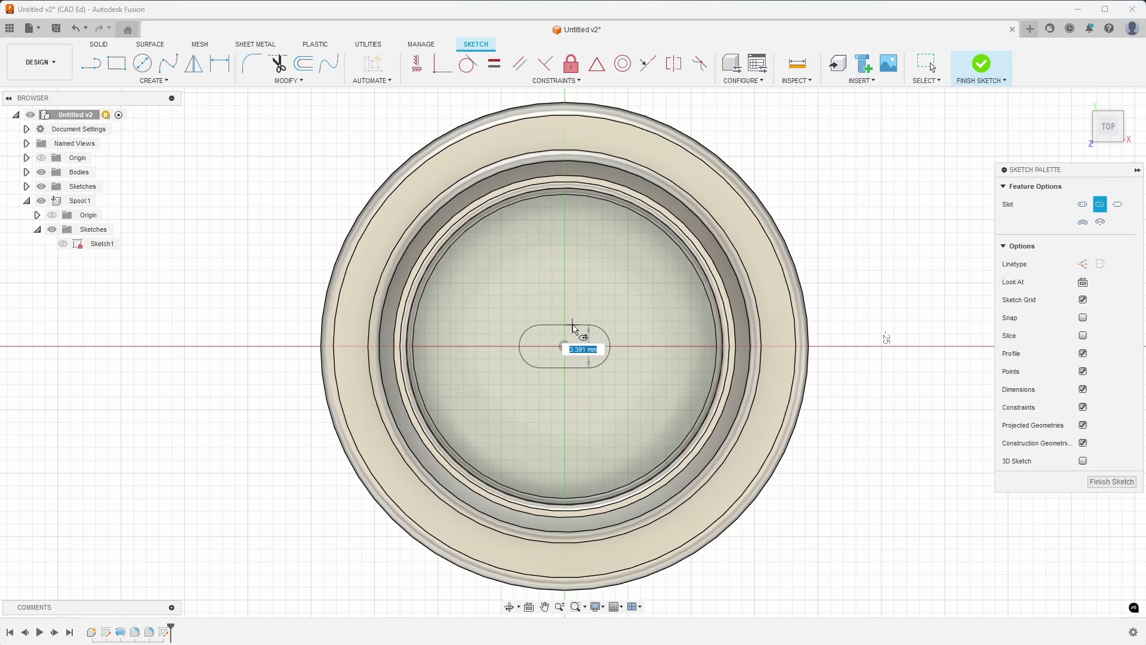
pyautogui.click(573, 328)
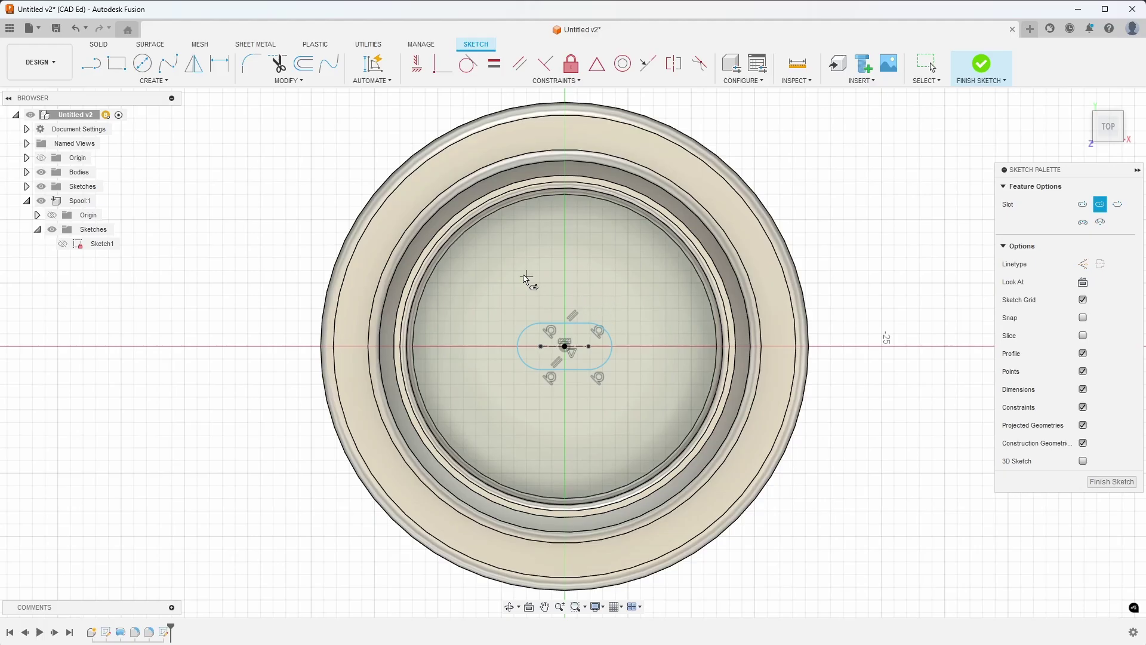
# Dimension the slot: 2 mm between its centre points and 2.5 mm across
pyautogui.click(222, 67)
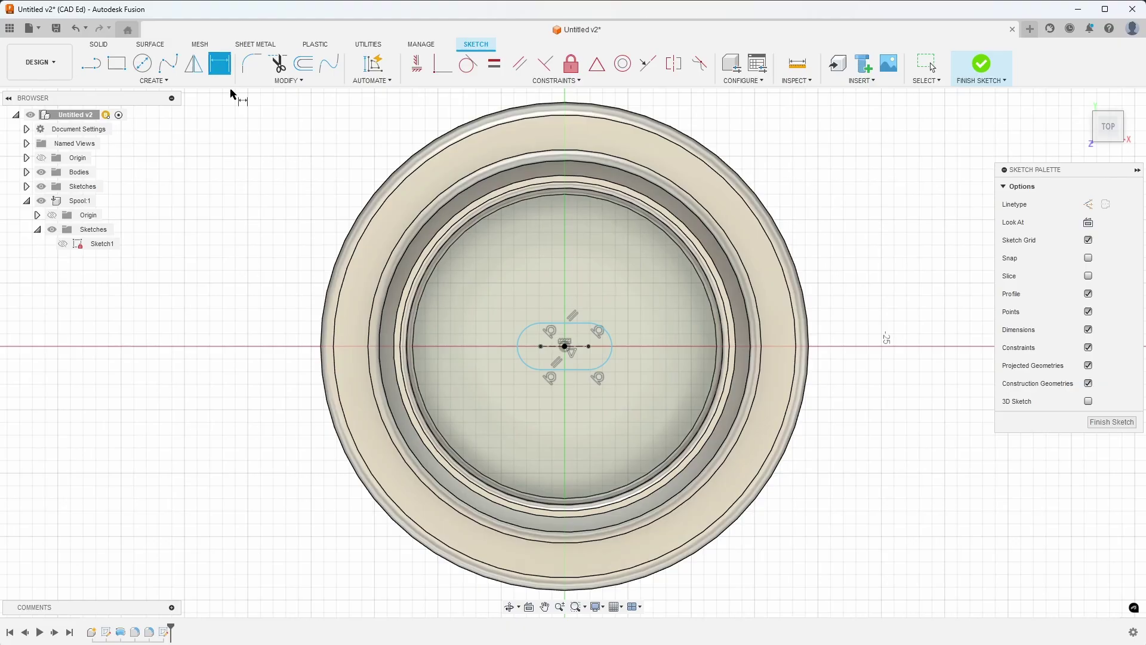
pyautogui.click(541, 346)
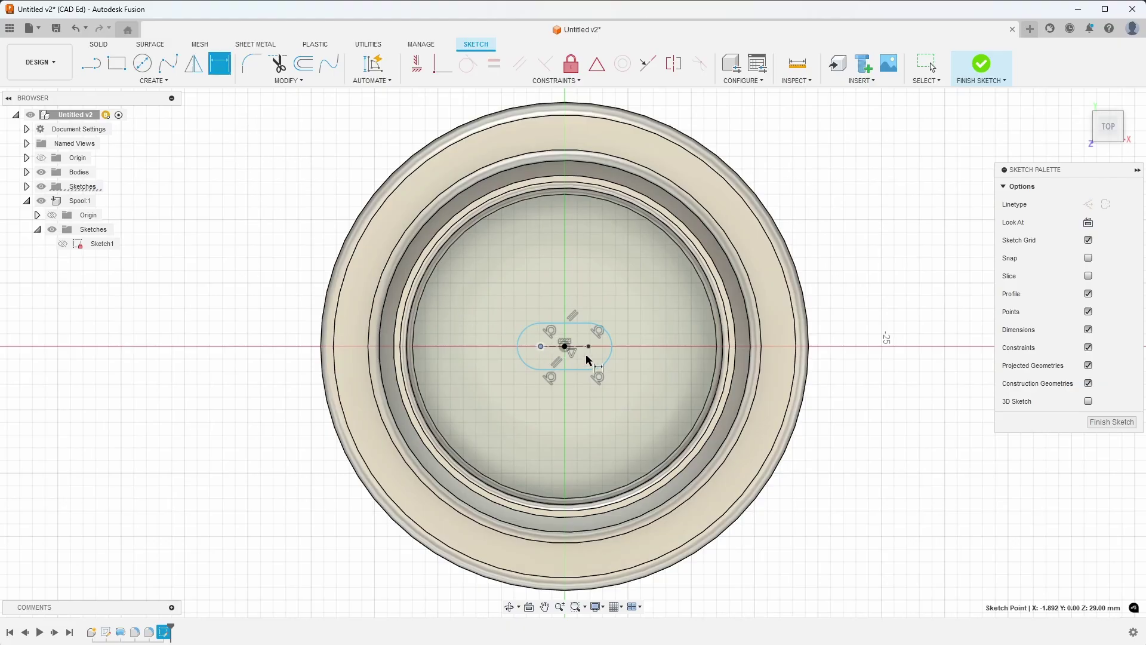
pyautogui.click(589, 346)
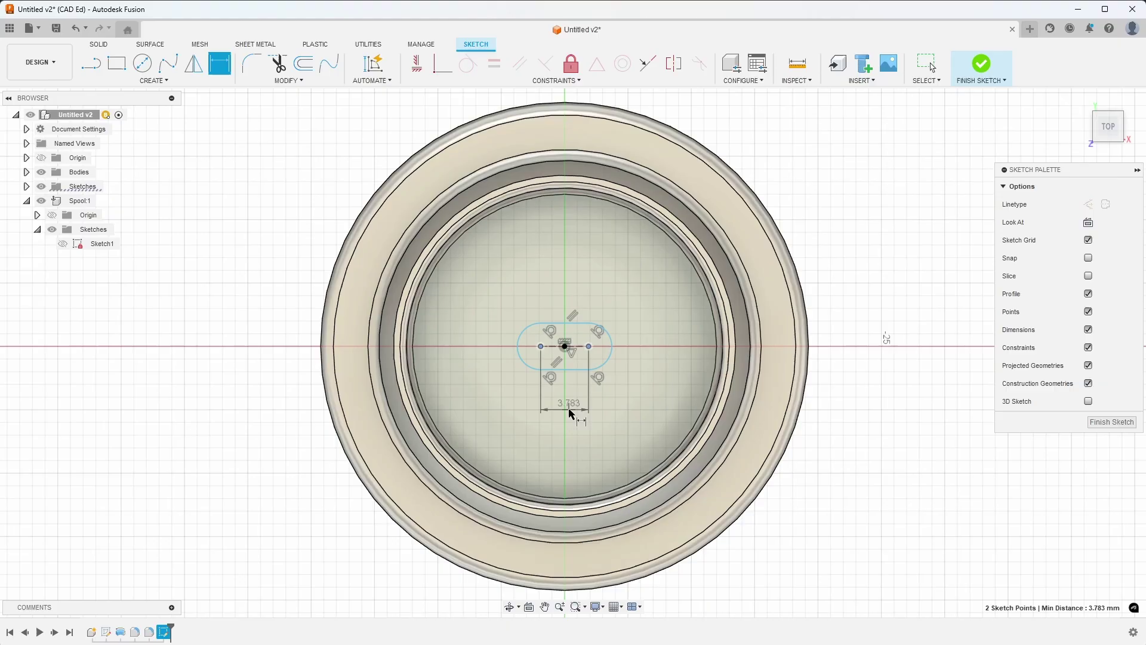
pyautogui.click(572, 412)
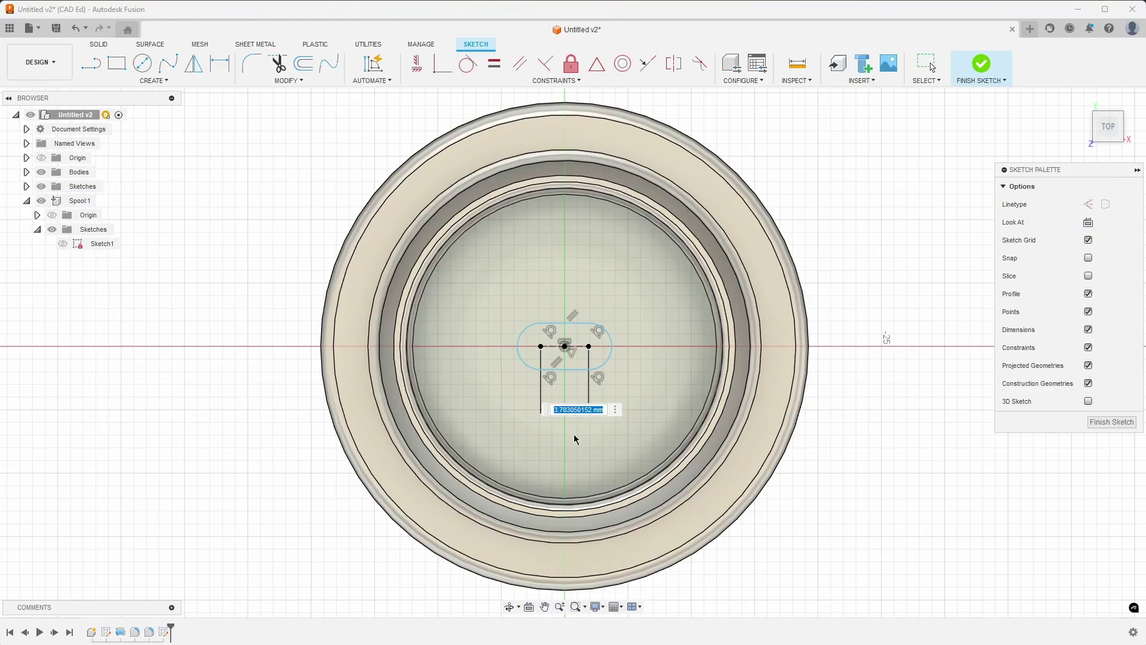
pyautogui.write('2')
pyautogui.press('Return')
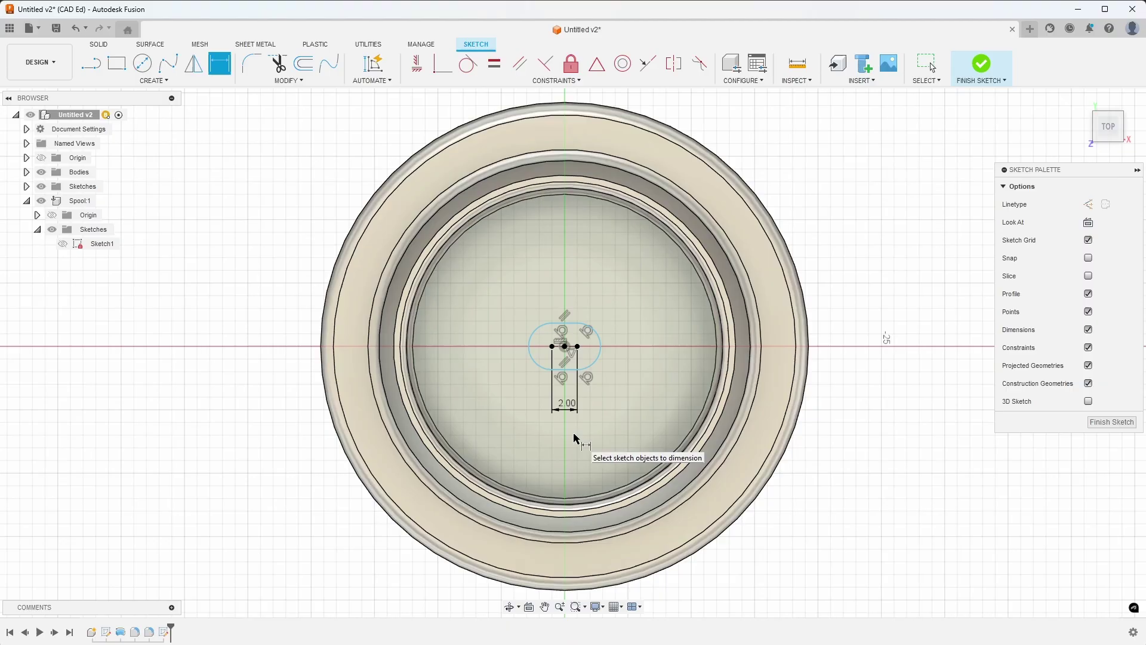
pyautogui.click(570, 370)
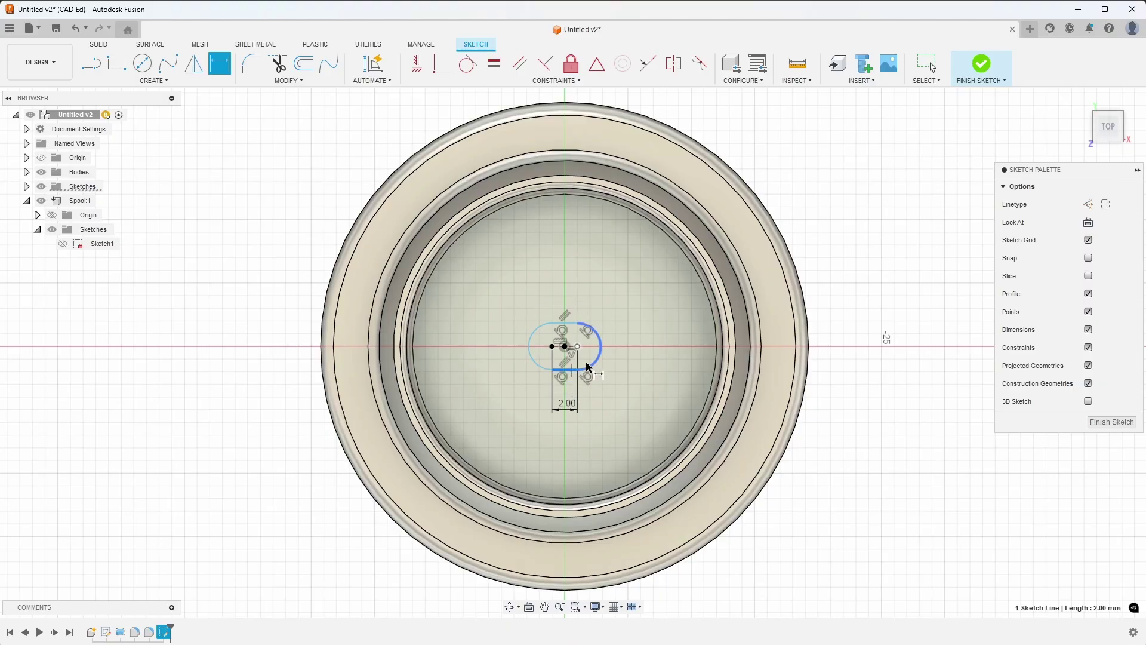
pyautogui.click(570, 323)
pyautogui.click(632, 346)
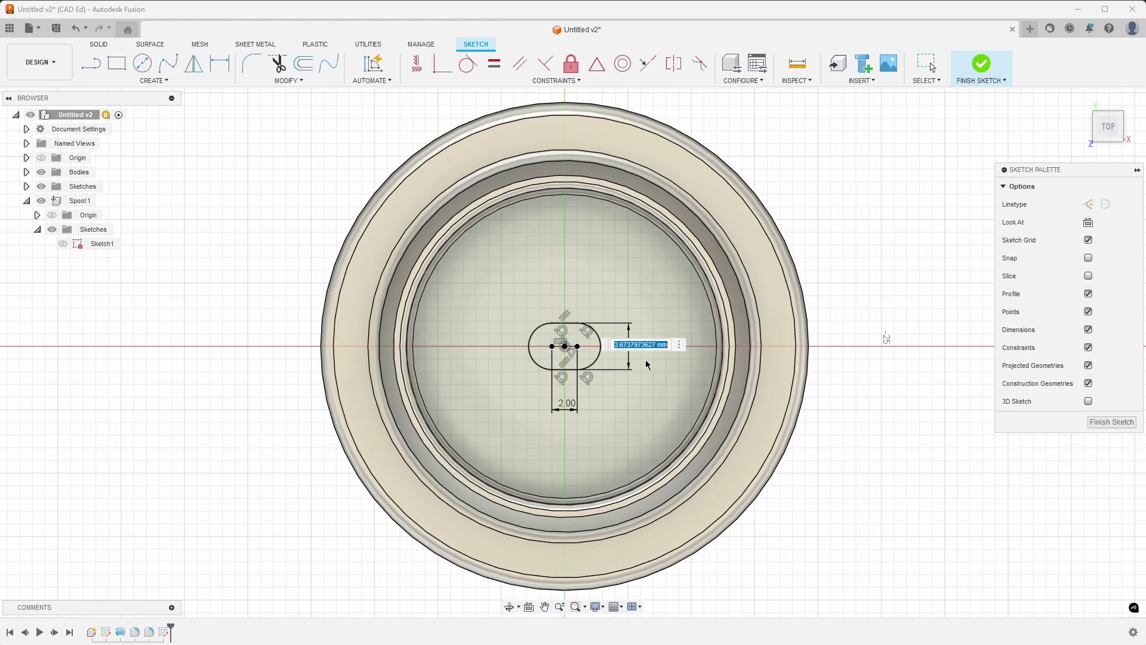
pyautogui.write('2.5')
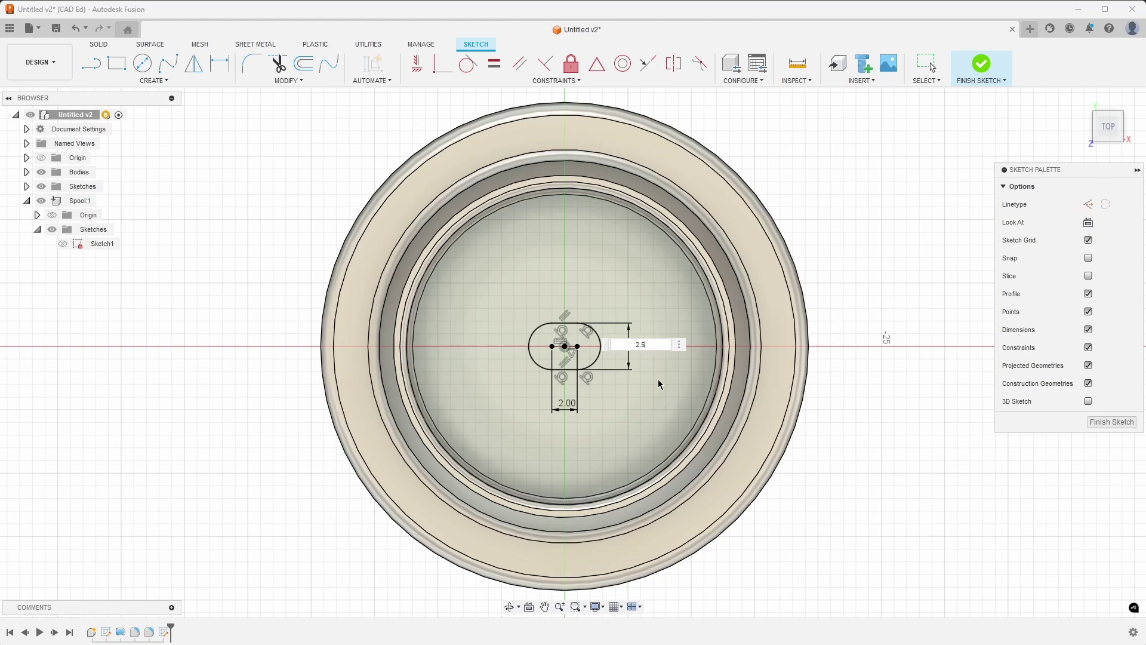
pyautogui.press('Return')
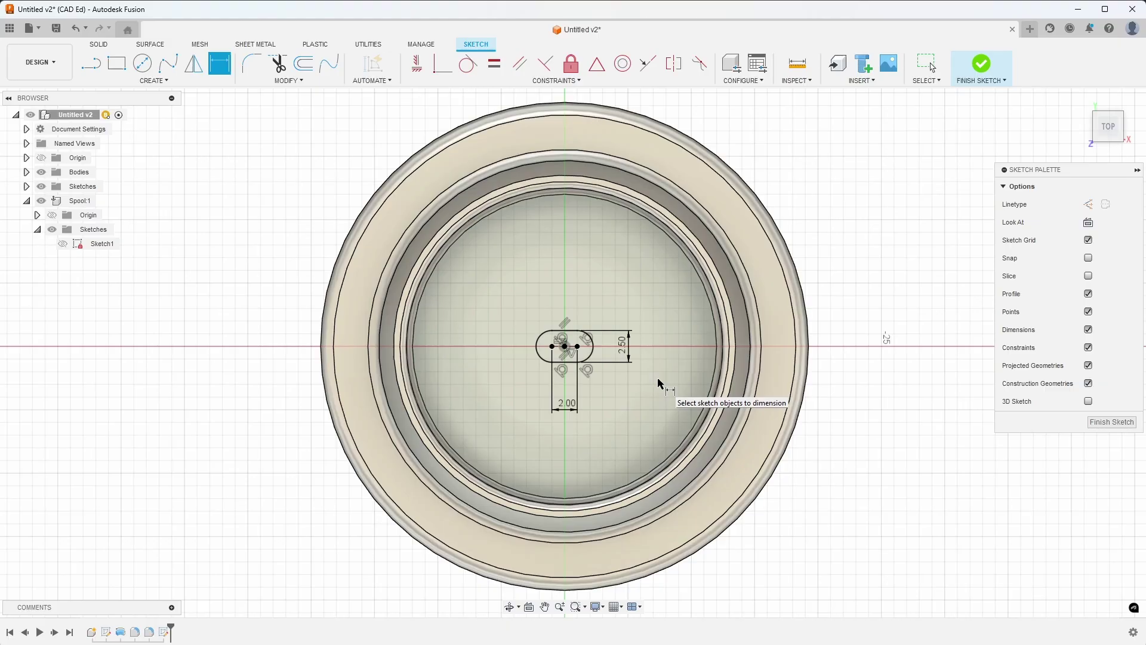
# Finish the sketch and begin extruding the slot profile on the recess floor
pyautogui.keyDown('shift'); pyautogui.moveTo(1105, 427); pyautogui.dragTo(1066, 424, button='middle'); pyautogui.keyUp('shift')
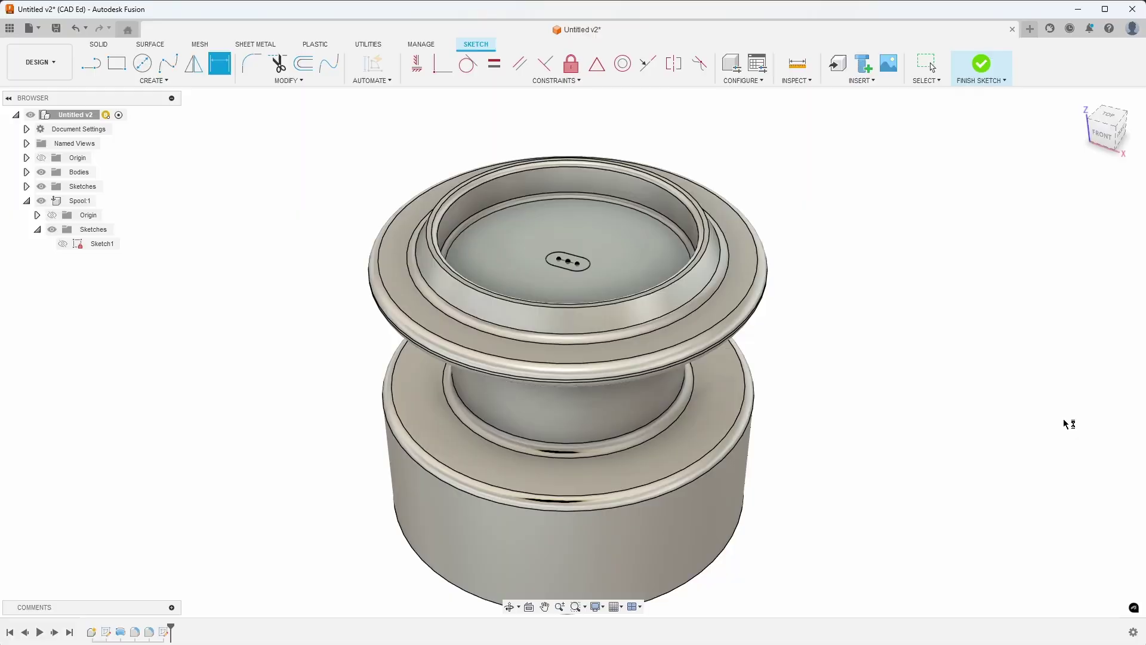
pyautogui.moveTo(1066, 424); pyautogui.dragTo(1026, 422, button='right')
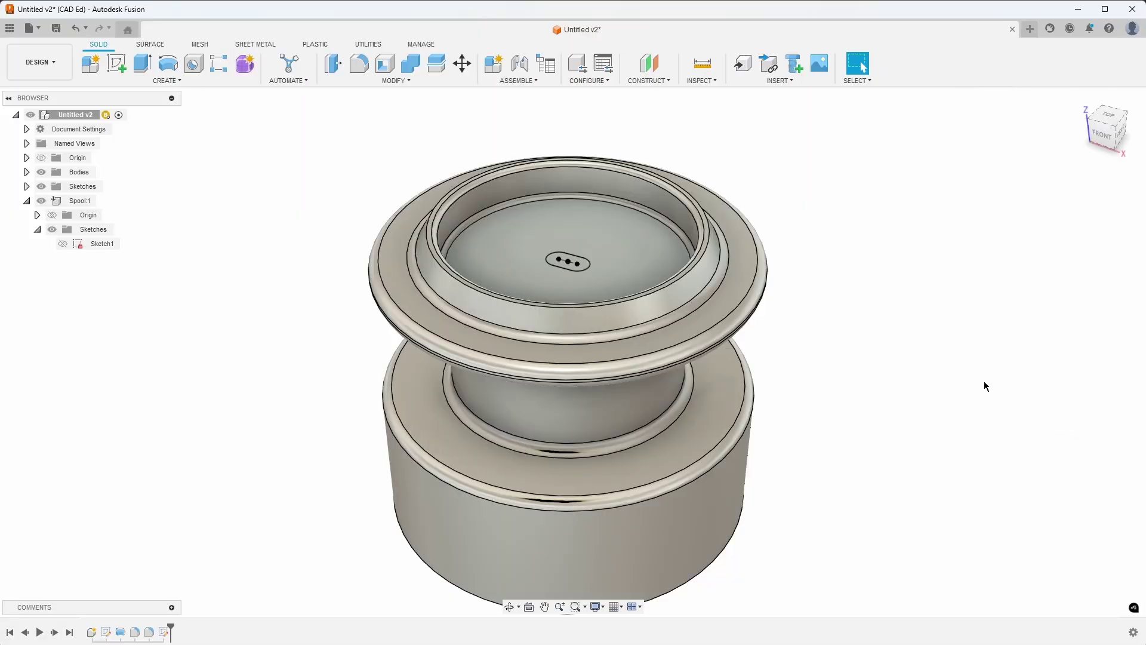
pyautogui.scroll(3, 548, 256)
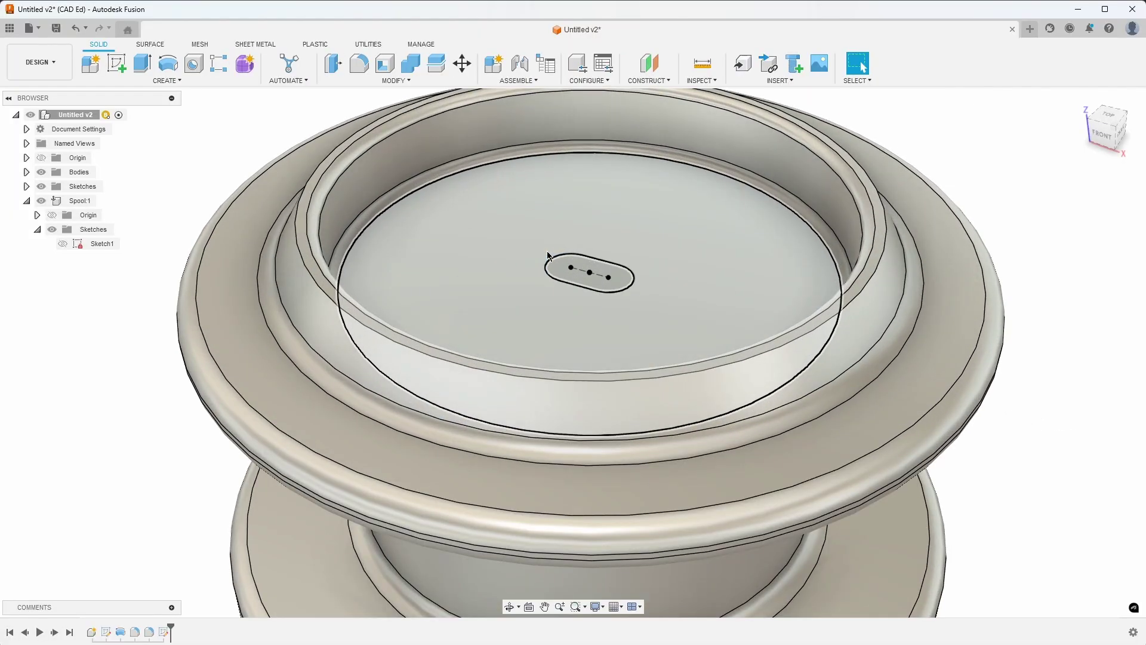
pyautogui.click(579, 266)
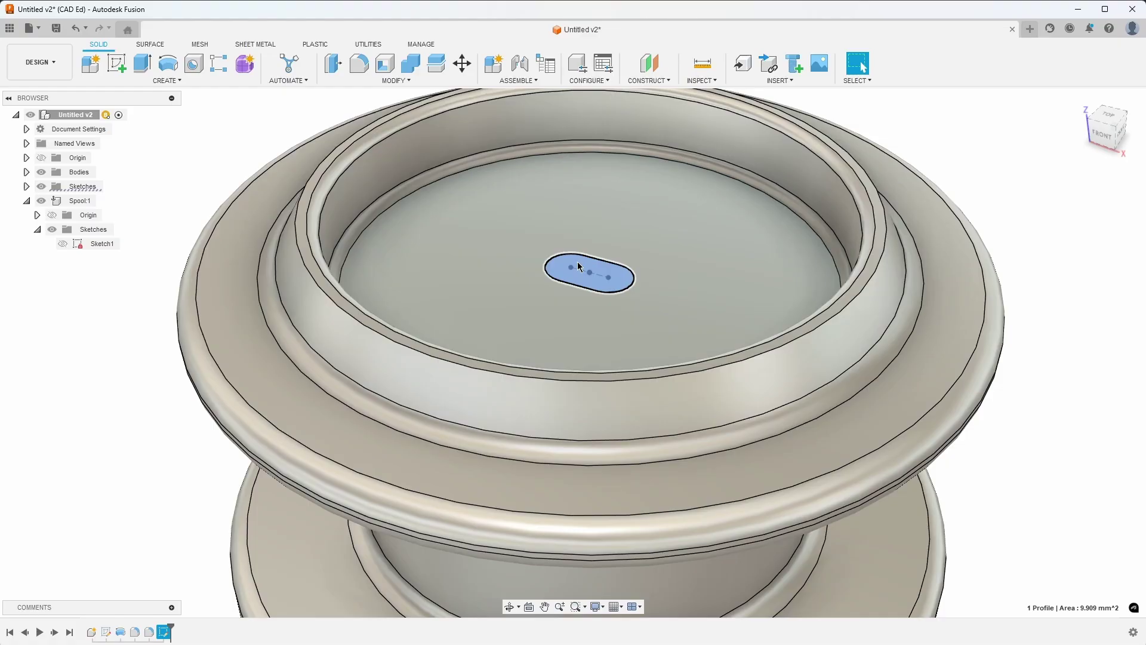
pyautogui.rightClick(580, 267)
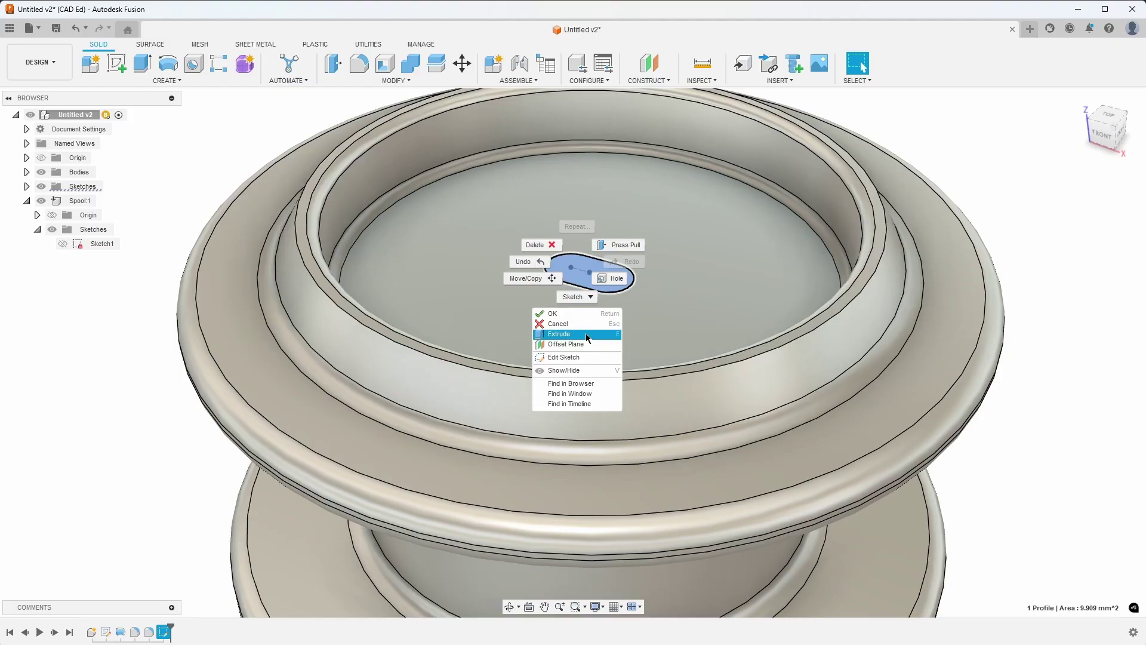
pyautogui.click(567, 334)
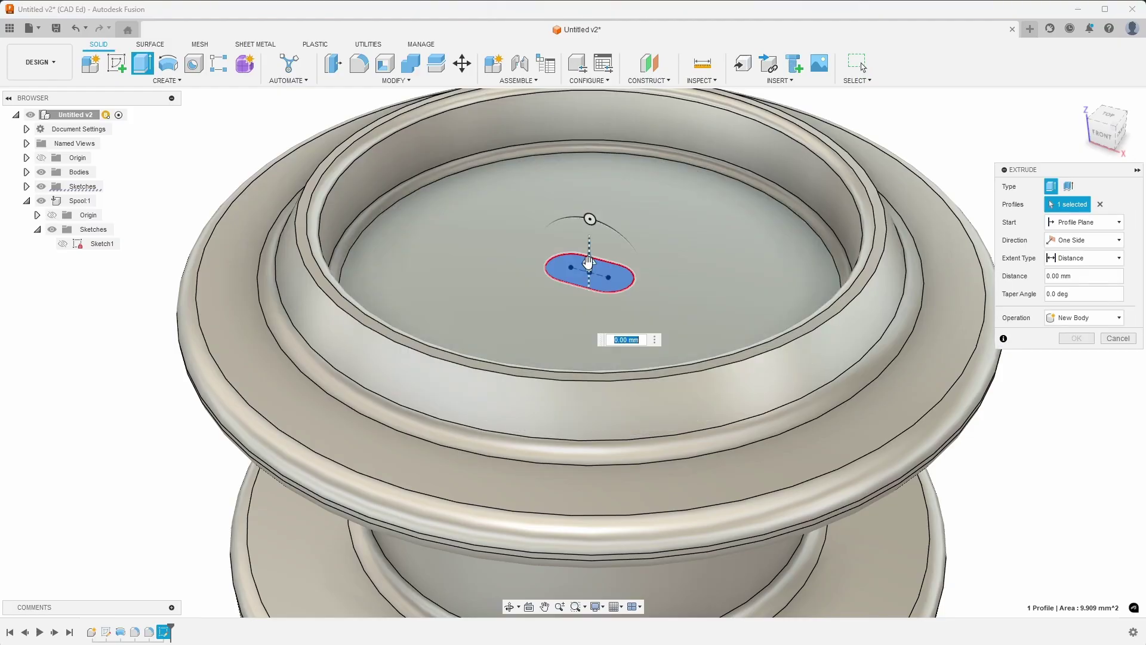
# Reverse the extrusion downward into a cut with extent All through the body
pyautogui.moveTo(588, 262); pyautogui.dragTo(589, 168)
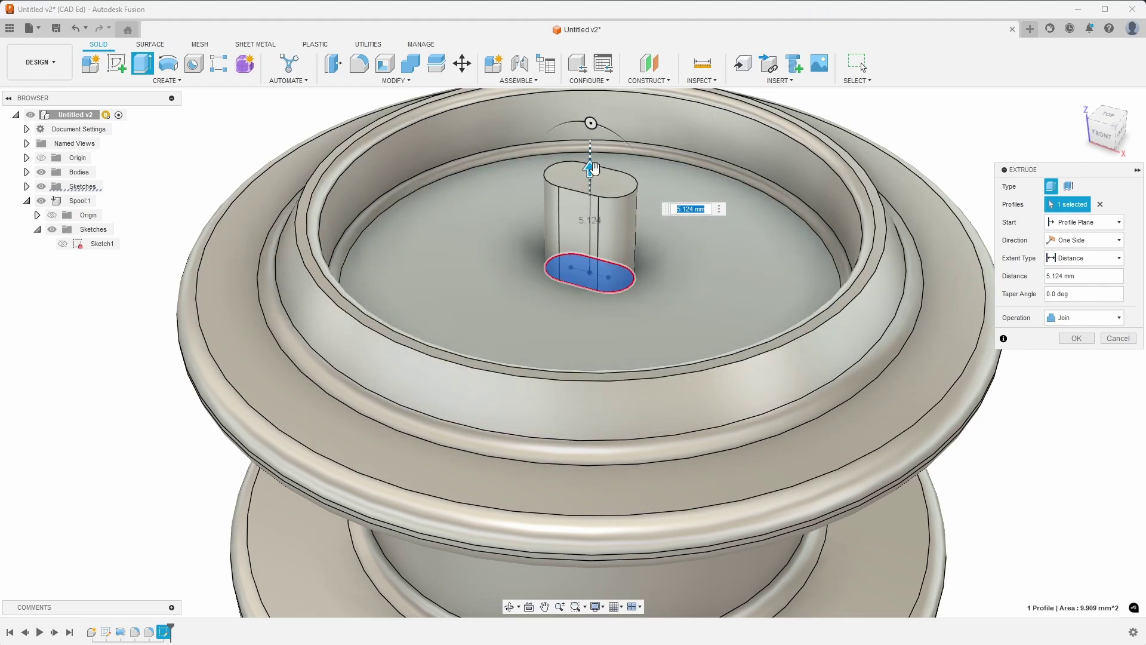
pyautogui.moveTo(591, 168); pyautogui.dragTo(604, 335)
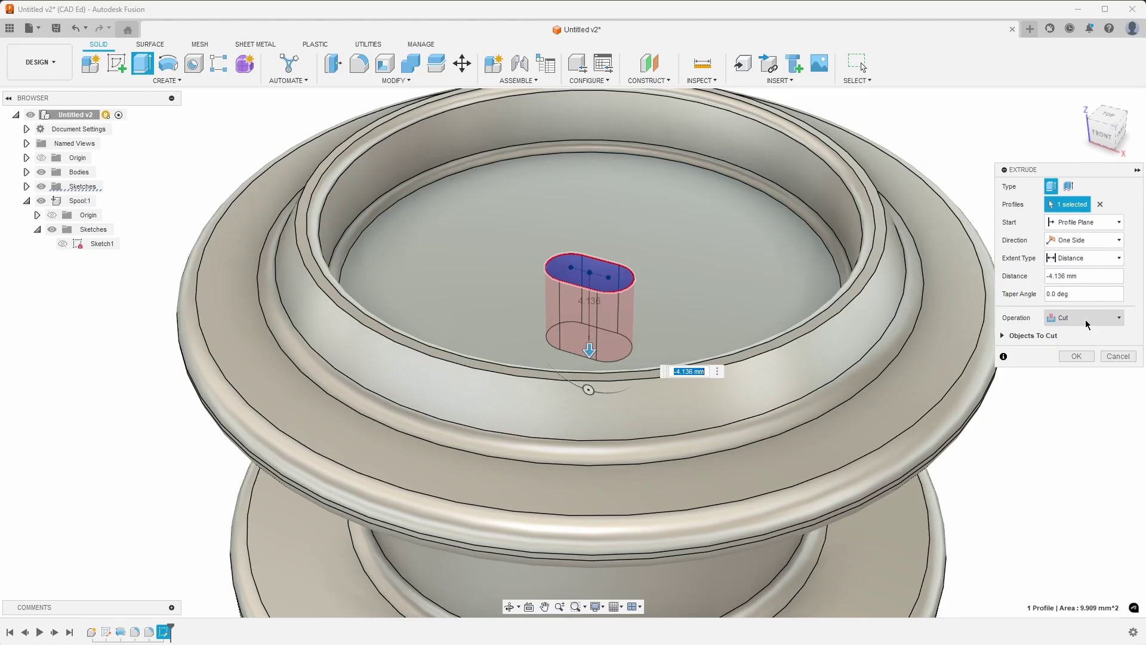
pyautogui.click(1089, 258)
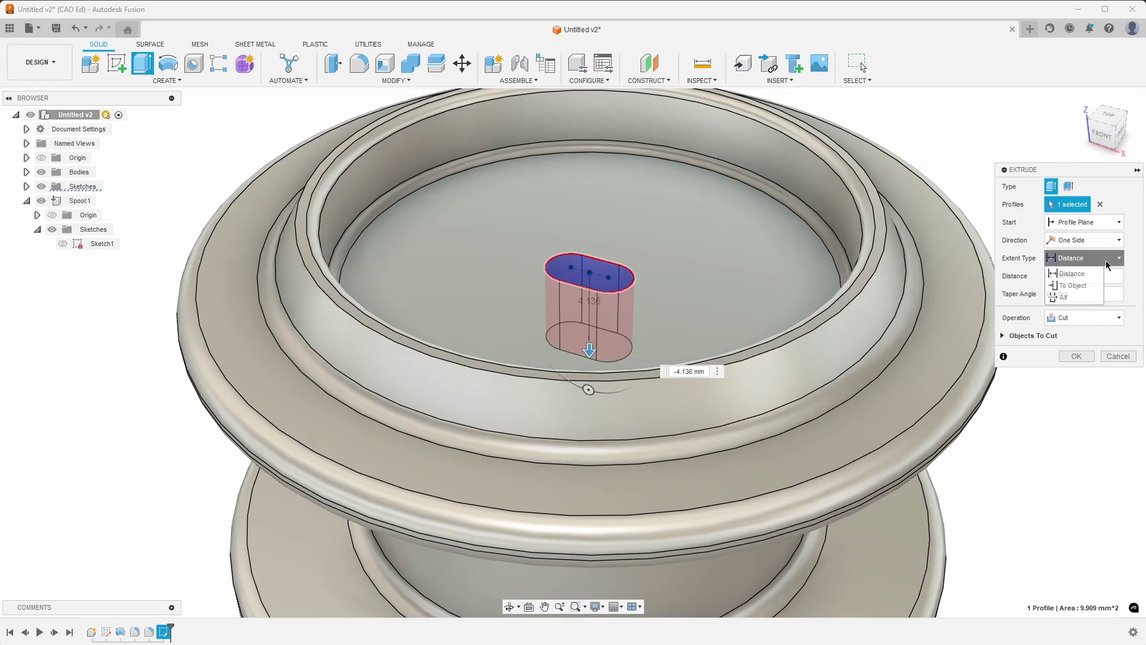
pyautogui.click(1084, 298)
pyautogui.scroll(-5, 927, 431)
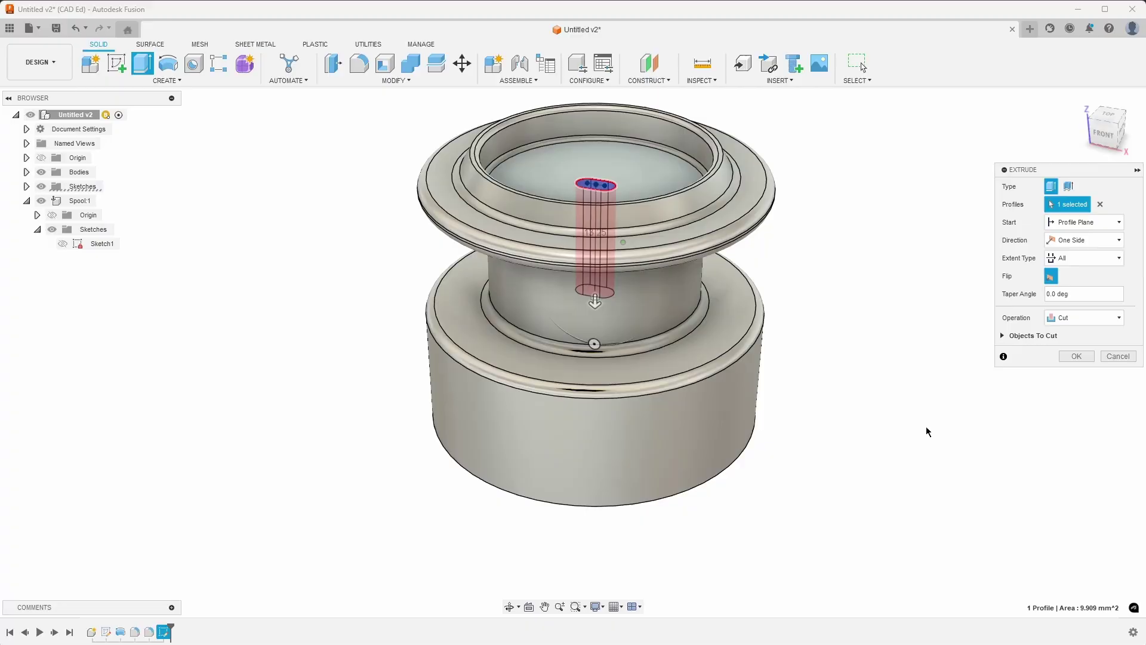
pyautogui.keyDown('shift'); pyautogui.moveTo(927, 431); pyautogui.dragTo(912, 431, button='middle'); pyautogui.keyUp('shift')
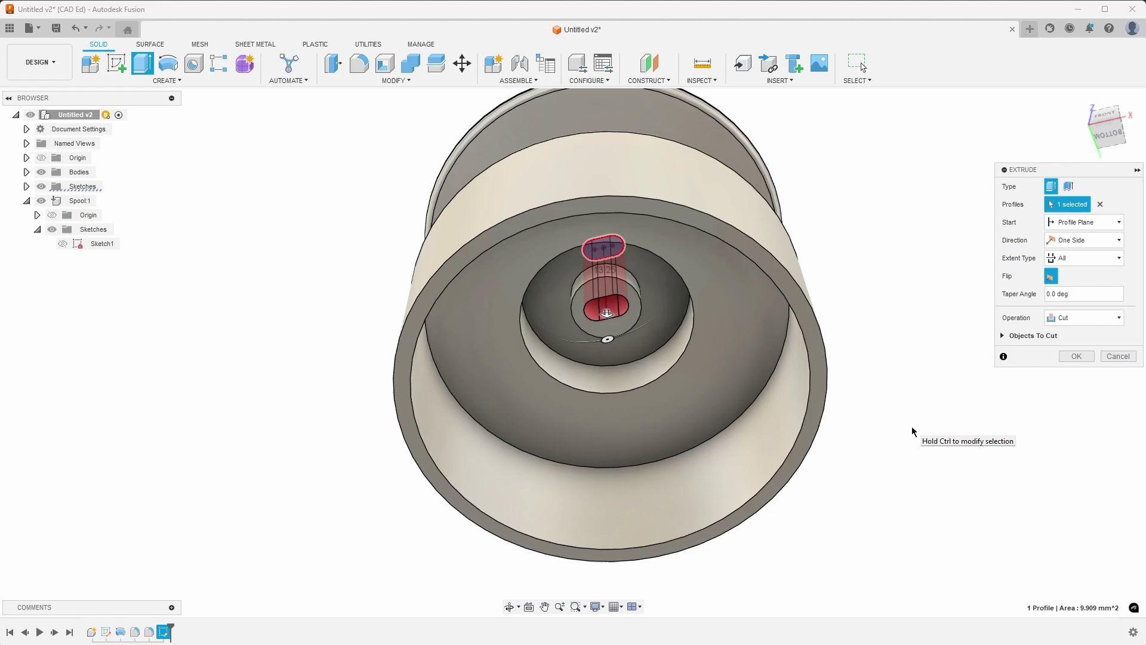
pyautogui.click(1073, 356)
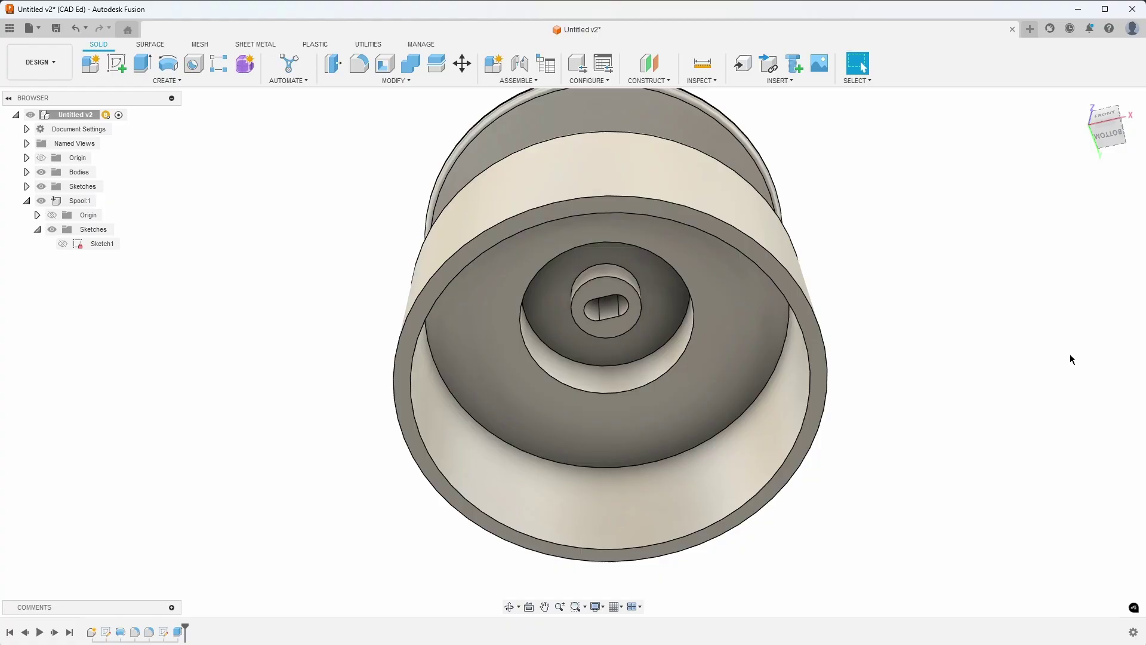
# Switch to the front view and place a hole on the spool's lower outer face
pyautogui.click(1104, 112)
pyautogui.moveTo(639, 251); pyautogui.dragTo(644, 517, button='middle')
pyautogui.scroll(-5, 652, 507)
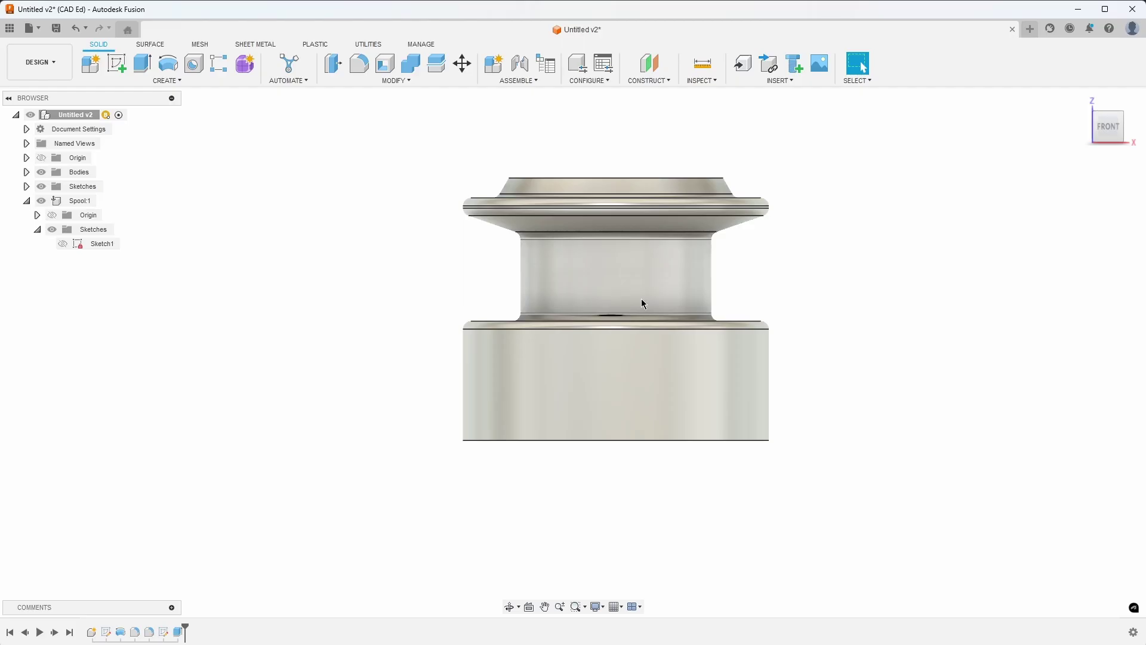
pyautogui.click(194, 69)
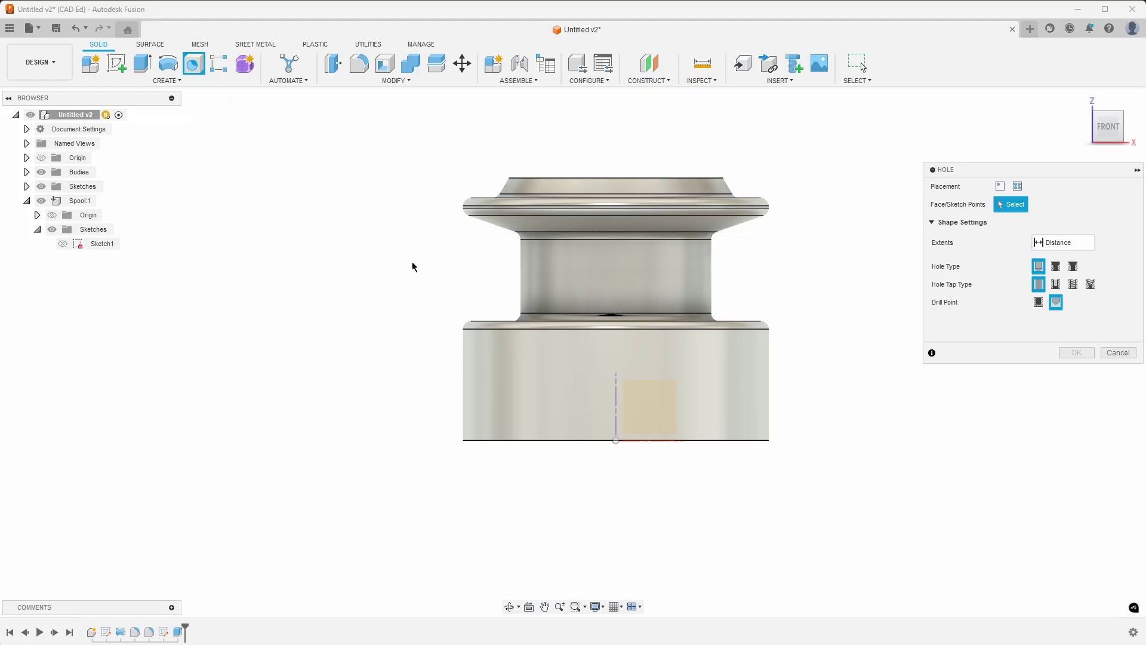
pyautogui.click(607, 407)
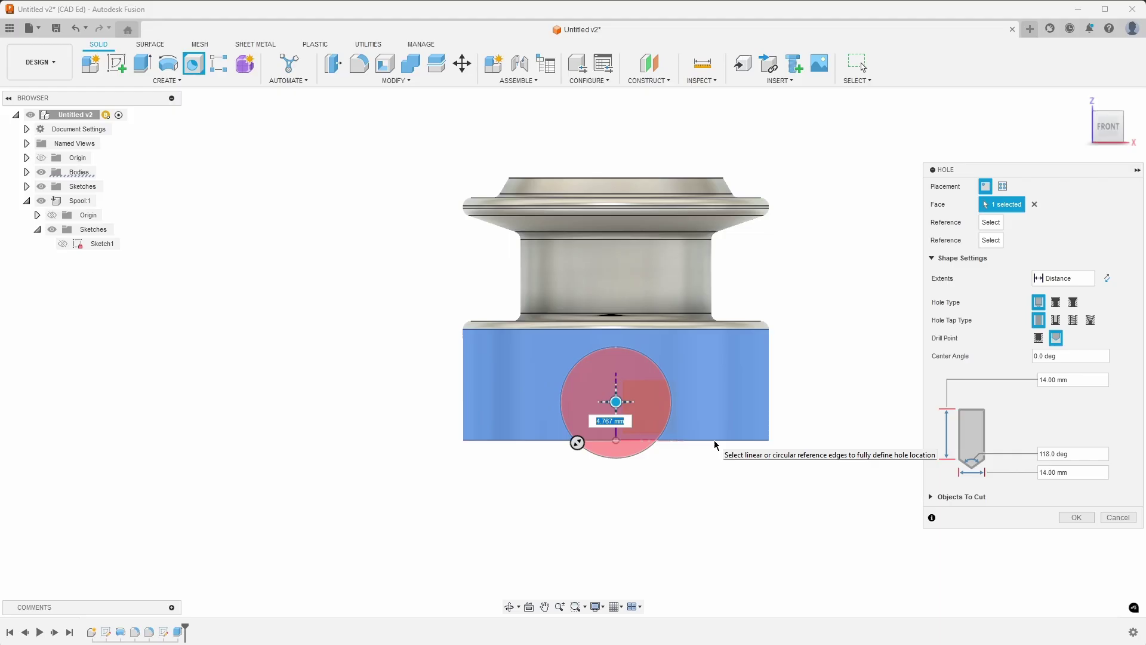
# Set the hole 3 mm up from the bottom, 3 mm diameter, extending to the inner face
pyautogui.write('3')
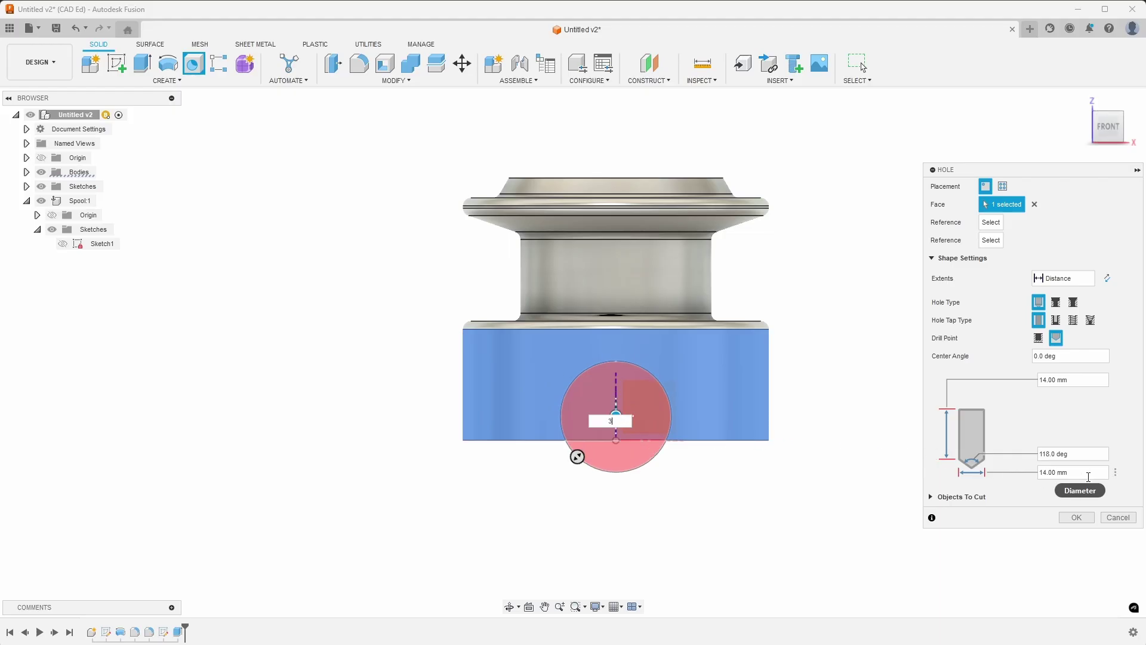
pyautogui.click(1029, 473)
pyautogui.write('3')
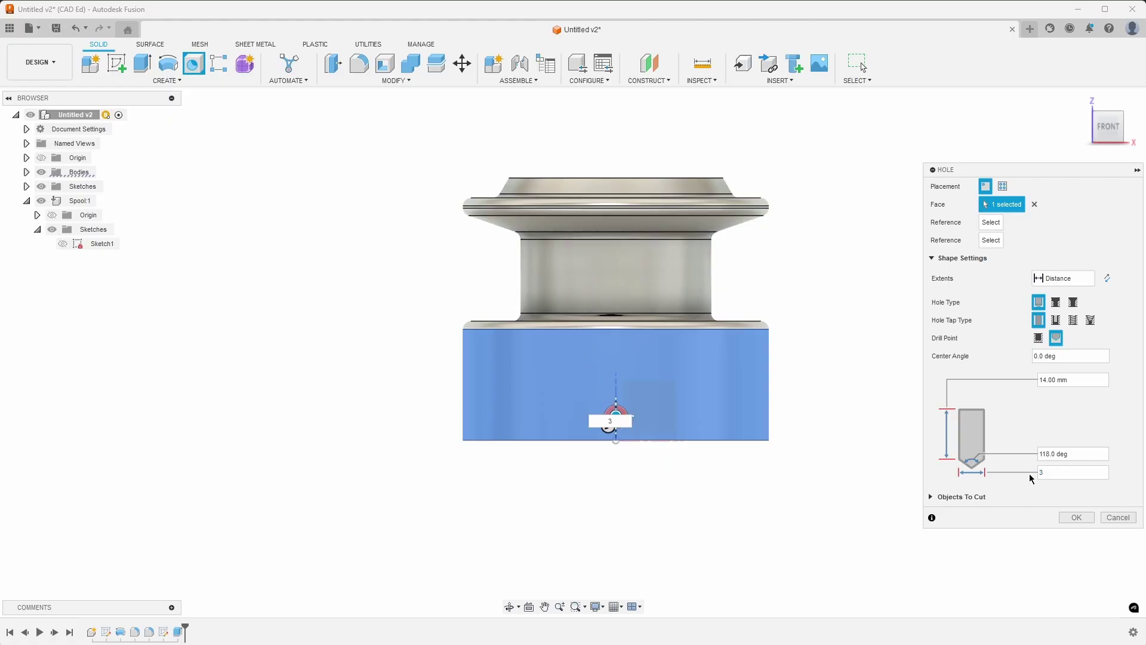
pyautogui.scroll(4, 719, 468)
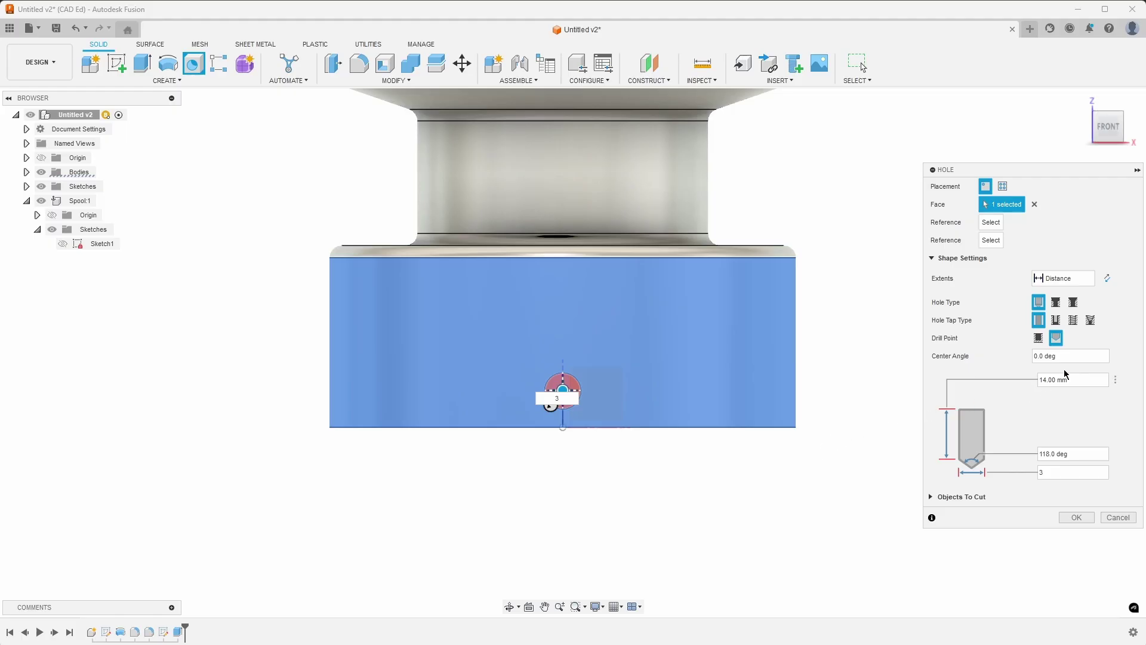
pyautogui.click(1066, 278)
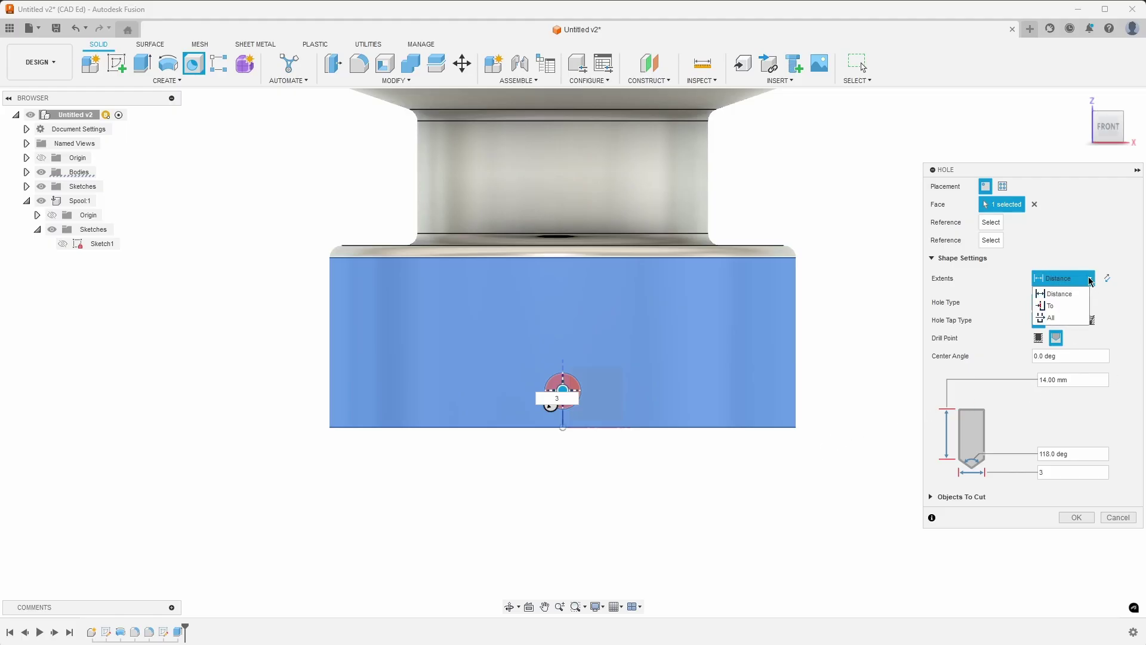
pyautogui.click(1056, 290)
pyautogui.keyDown('shift'); pyautogui.moveTo(709, 491); pyautogui.dragTo(543, 380, button='middle'); pyautogui.keyUp('shift')
pyautogui.click(425, 382)
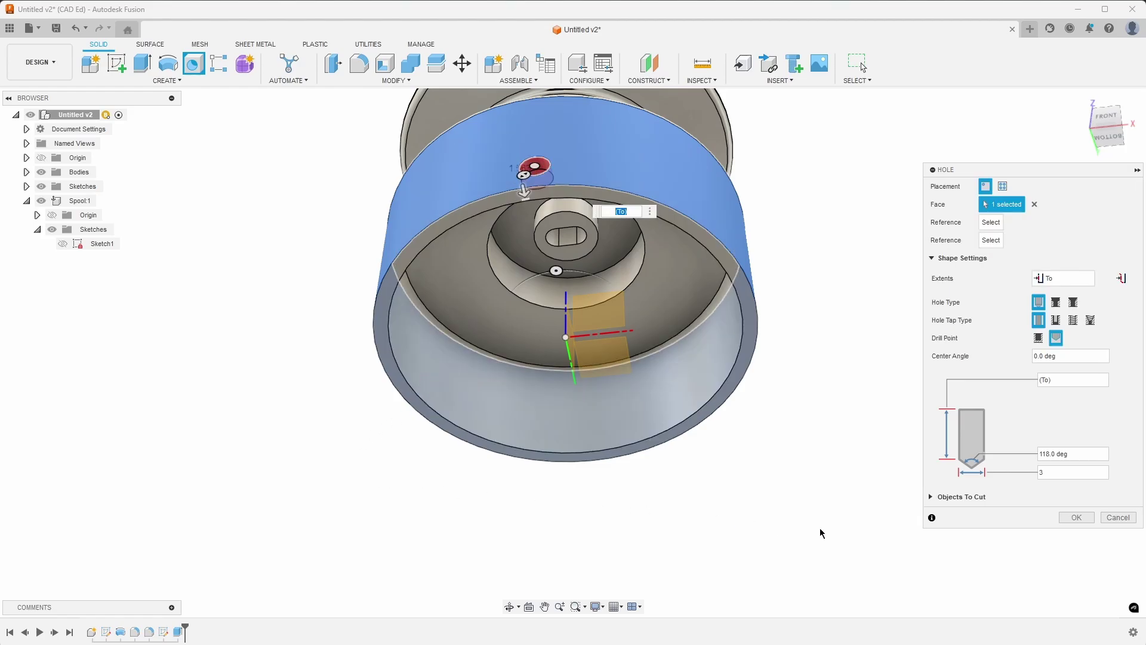
pyautogui.click(1076, 517)
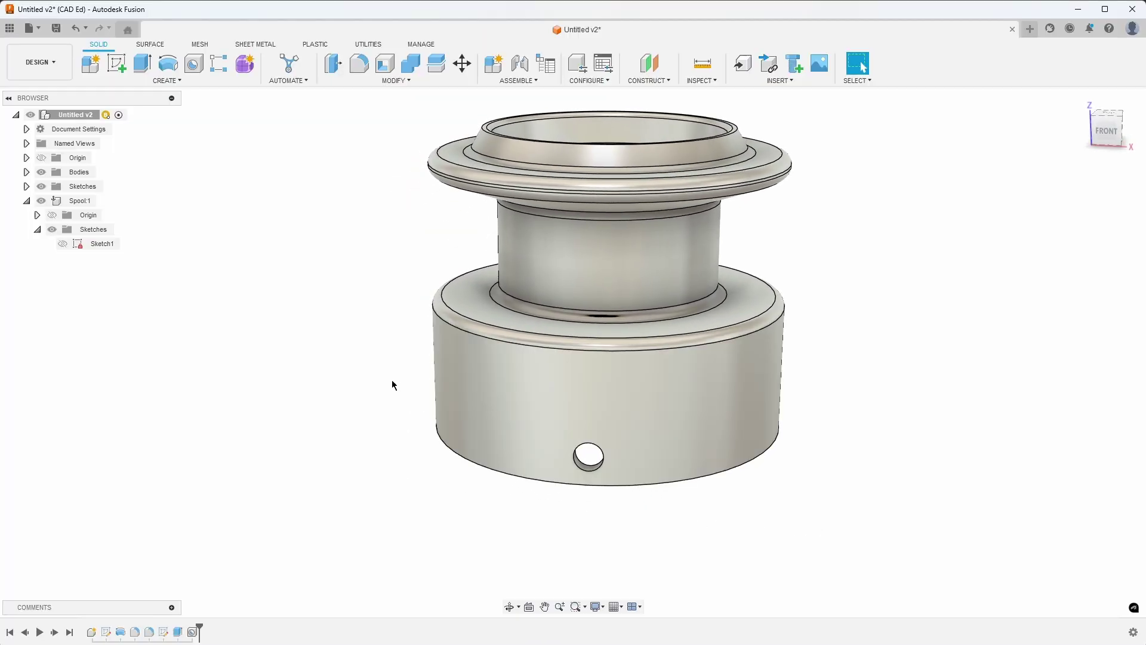
# Circular-pattern the Hole1 feature 12 times around the spool's cylinder axis
pyautogui.click(176, 84)
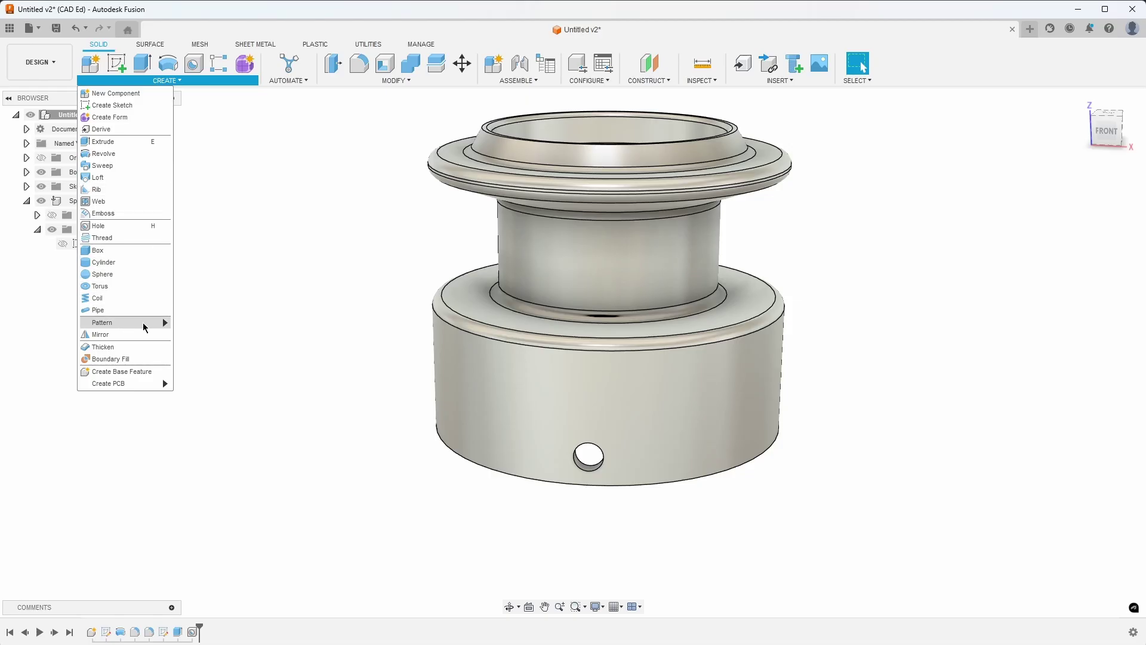
pyautogui.moveTo(145, 327)
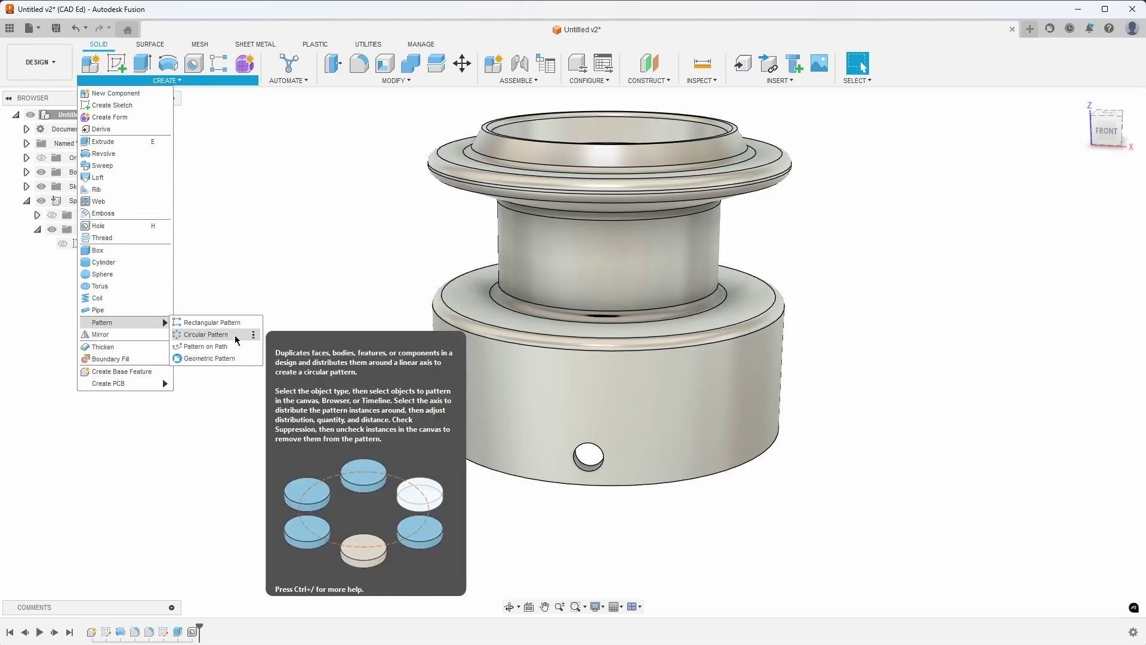
pyautogui.click(205, 334)
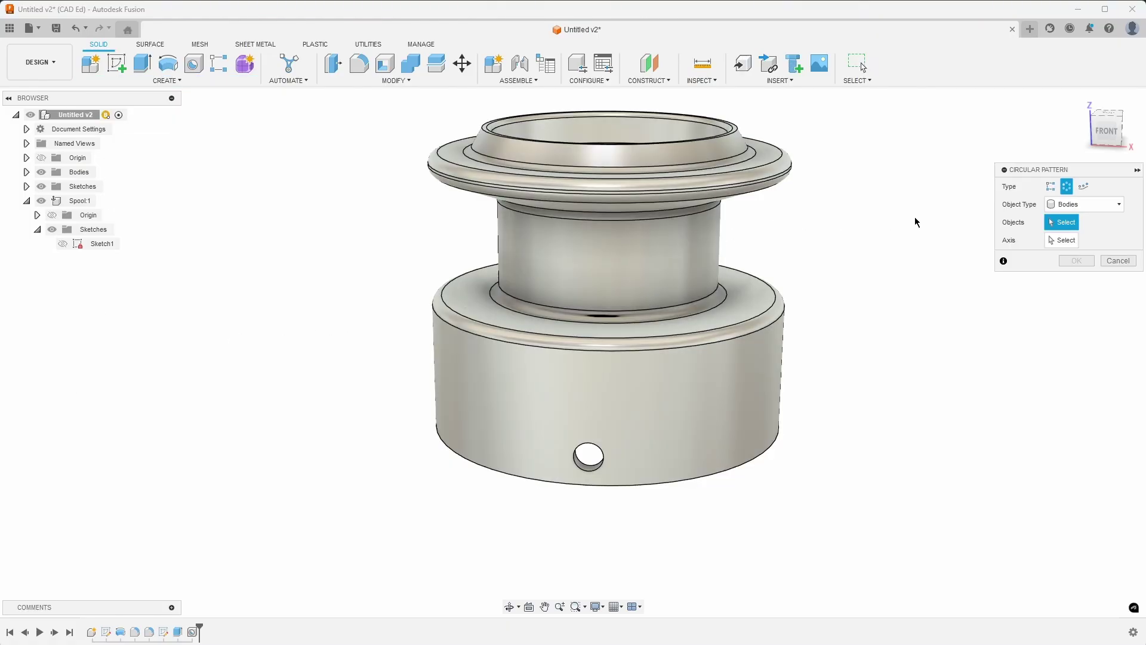
pyautogui.click(1096, 206)
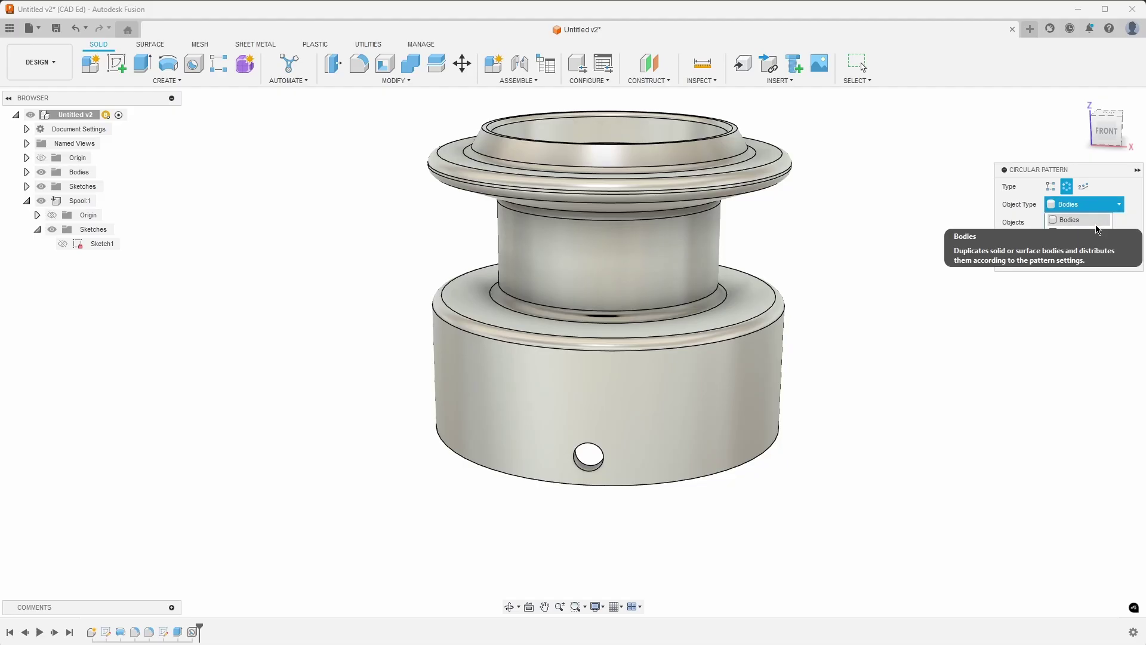
pyautogui.click(1073, 244)
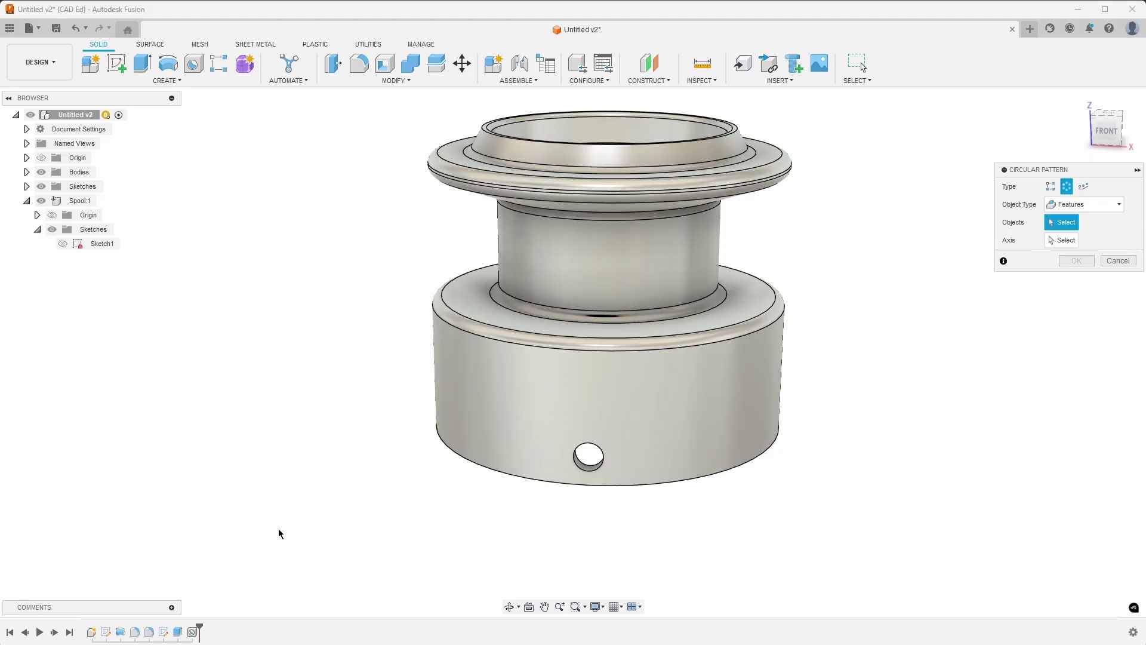
pyautogui.click(195, 636)
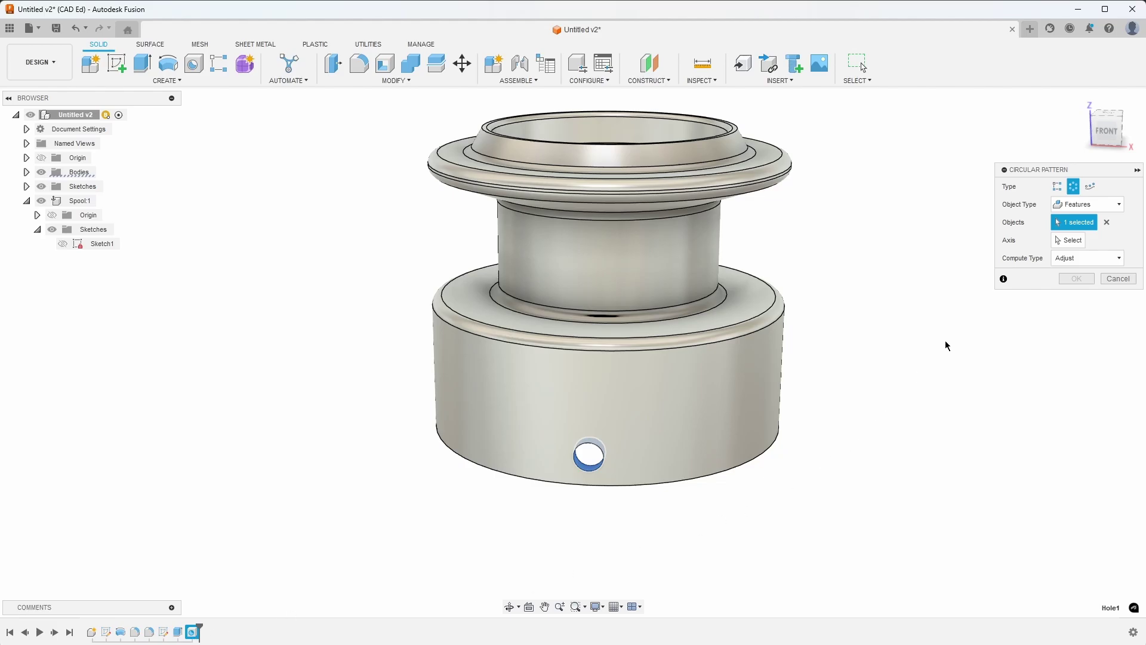
pyautogui.click(1070, 240)
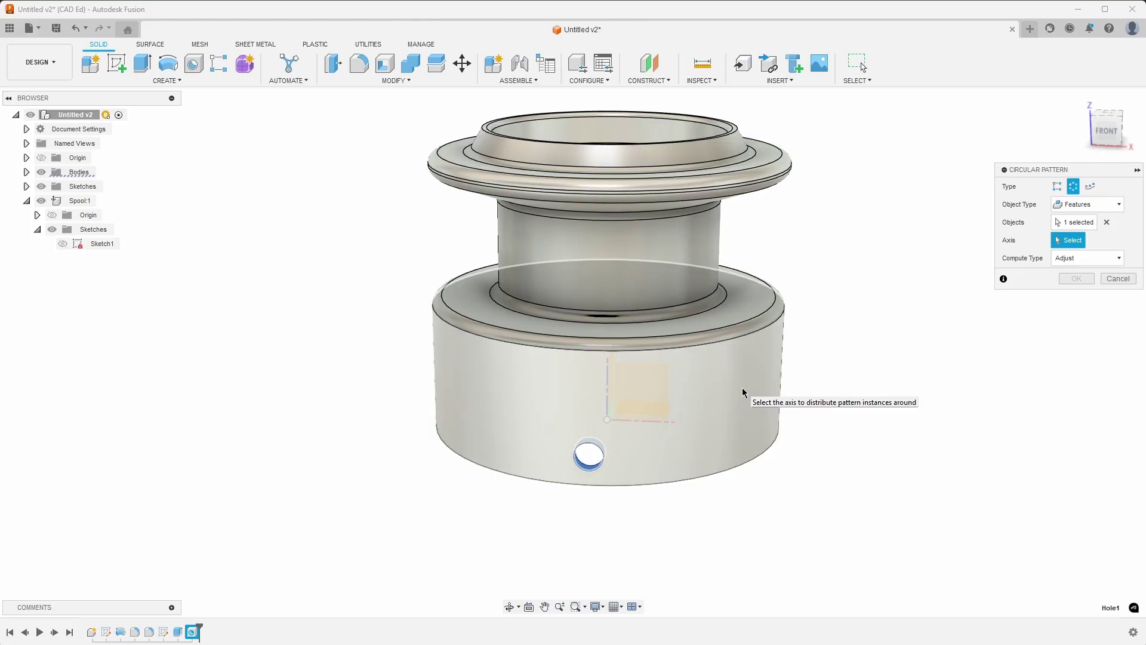
pyautogui.click(743, 392)
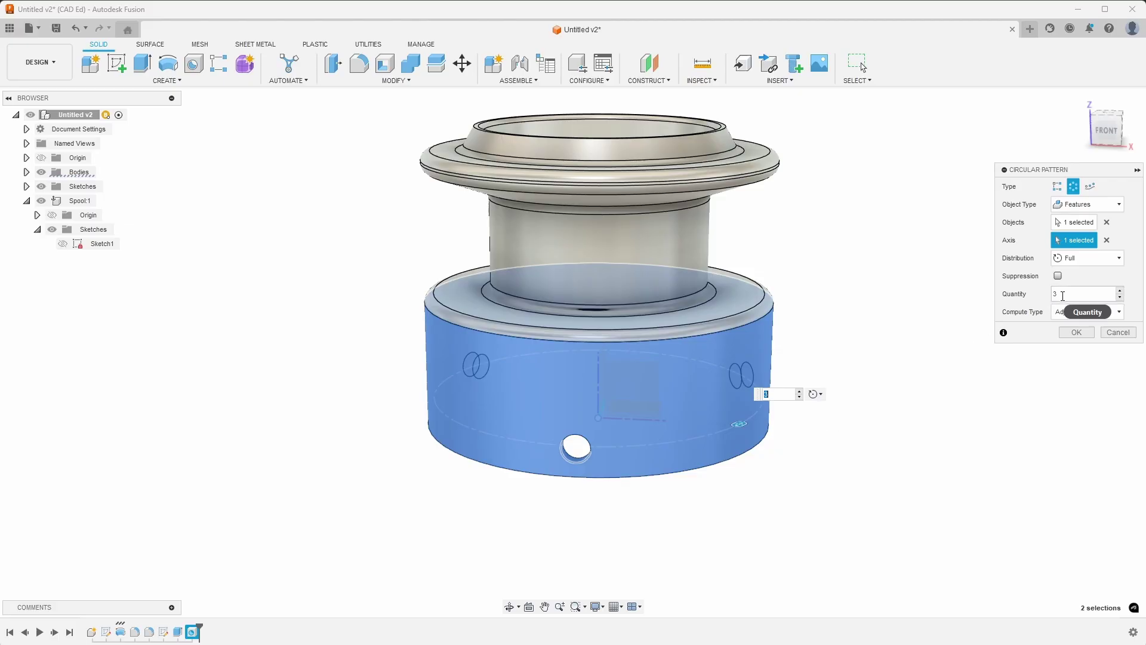
pyautogui.doubleClick(1055, 295)
pyautogui.write('12')
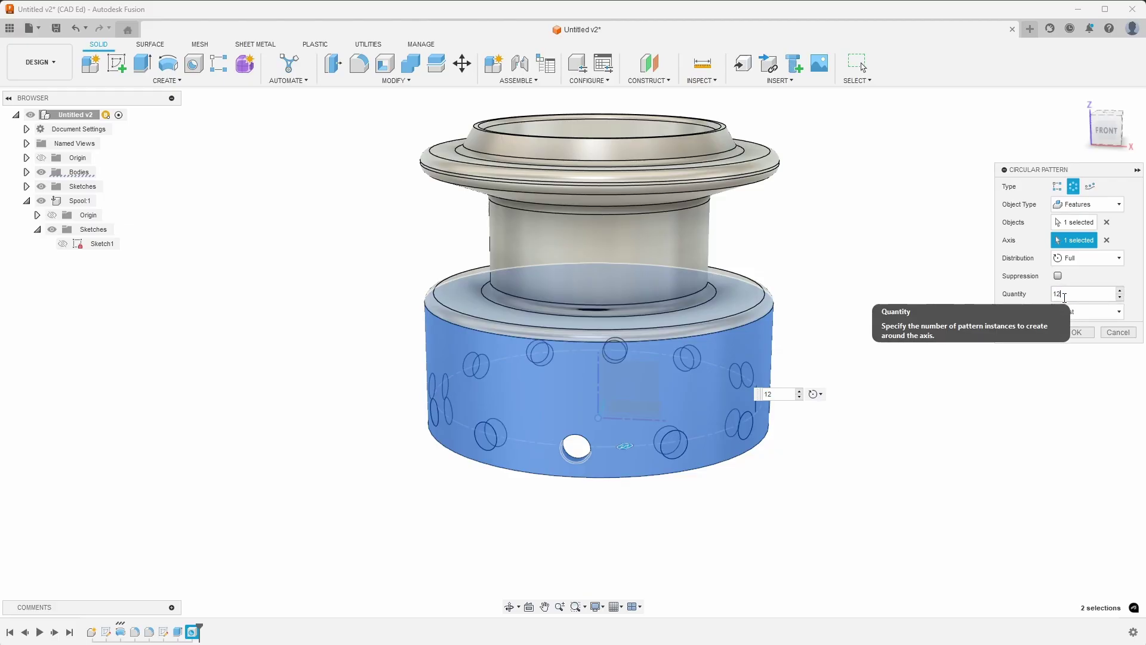
pyautogui.click(1075, 333)
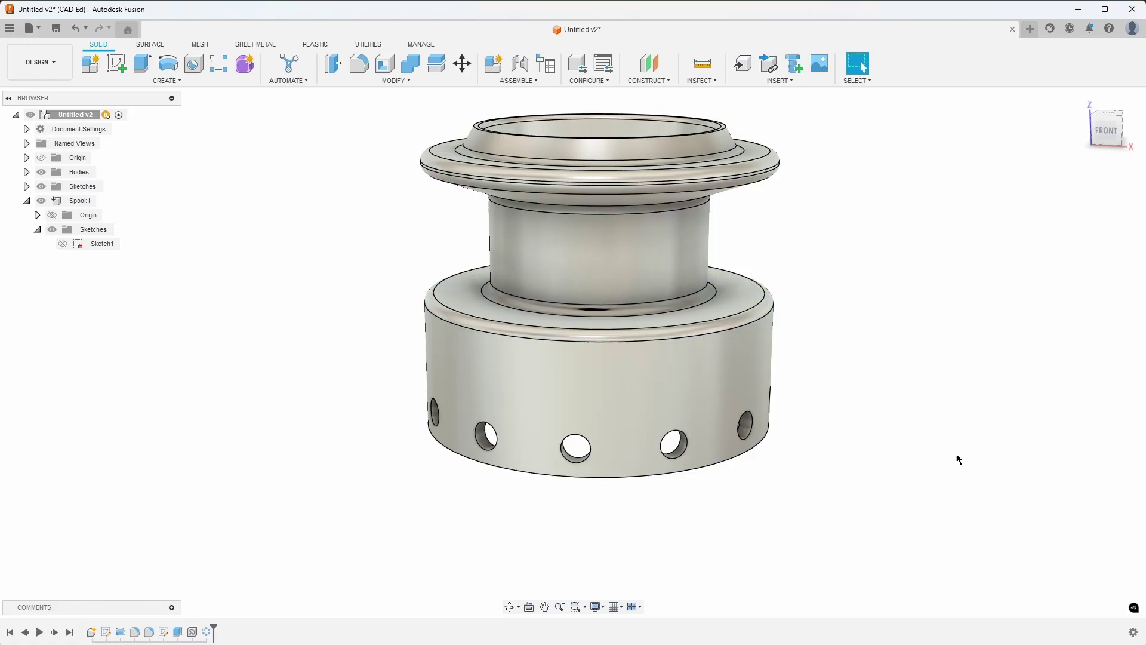
# Create a new project named 'Getting Started Series' from the Save dialog
pyautogui.scroll(-2, 931, 455)
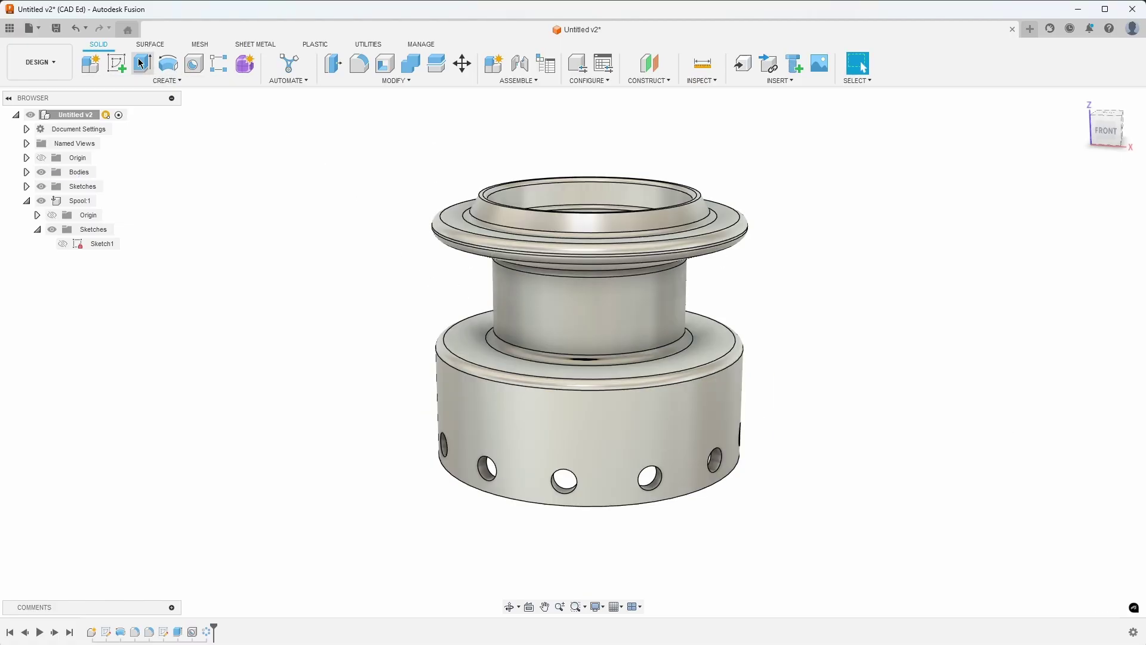
pyautogui.click(60, 29)
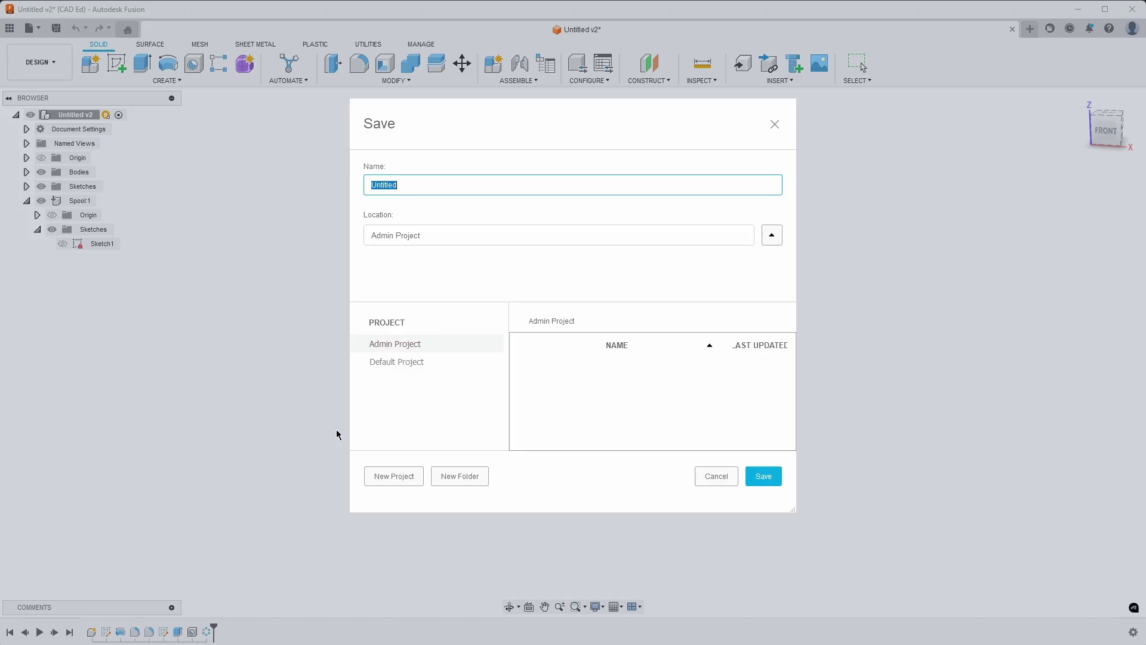
pyautogui.click(396, 480)
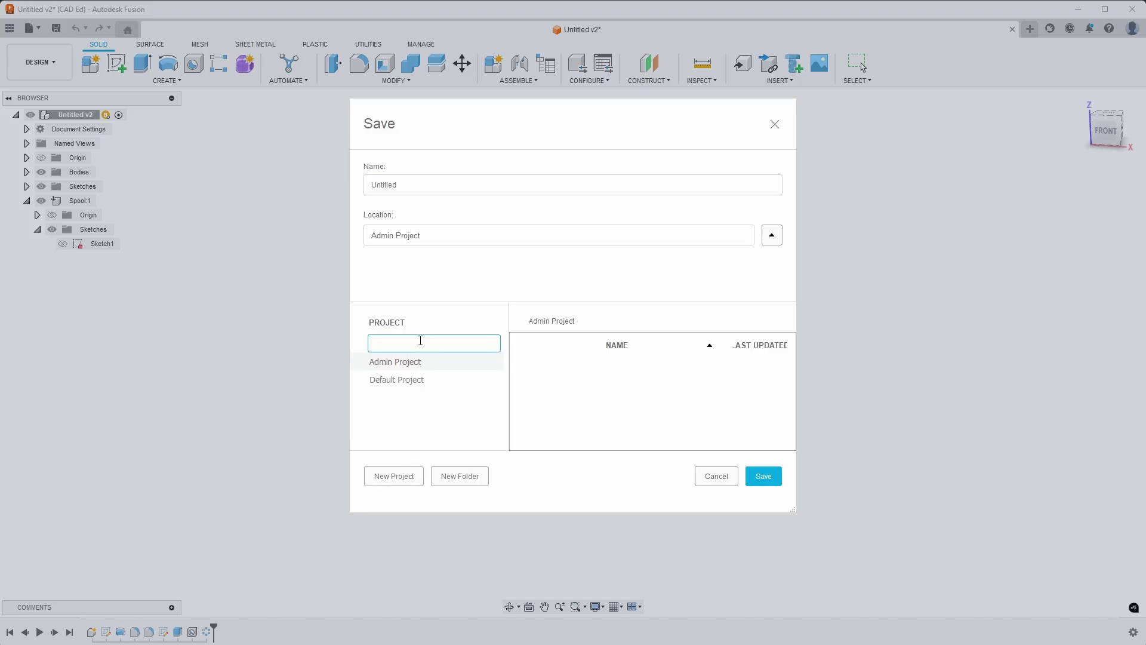
pyautogui.write('Getting Started Series')
pyautogui.press('Return')
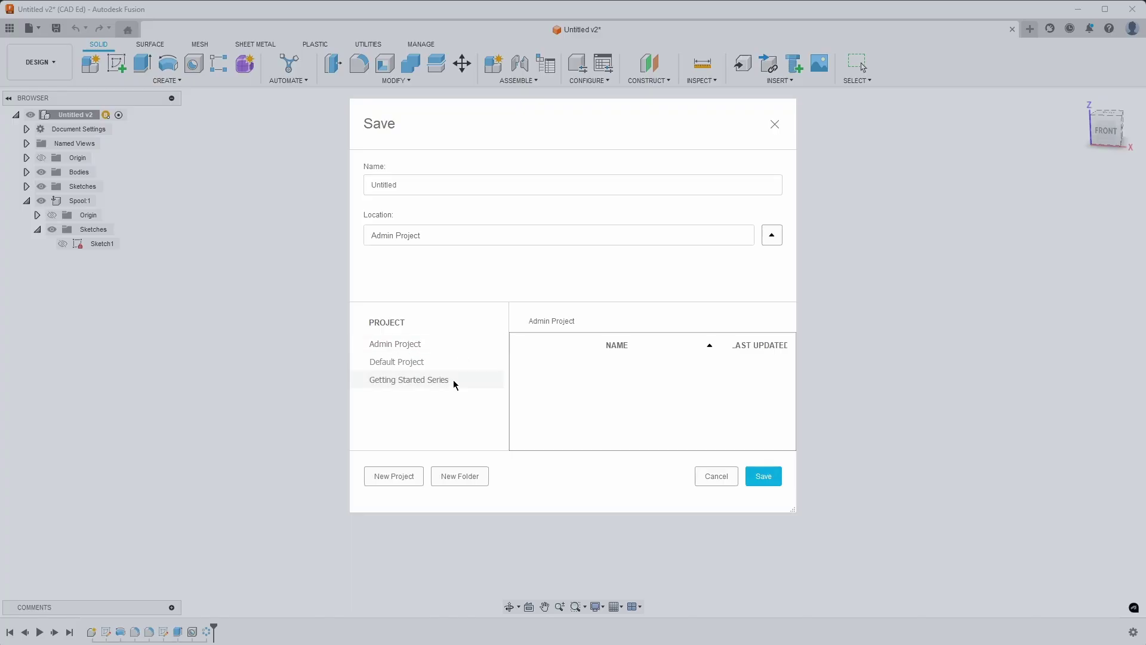
# Save the design as 'Spool' in the Getting Started Series project
pyautogui.click(453, 380)
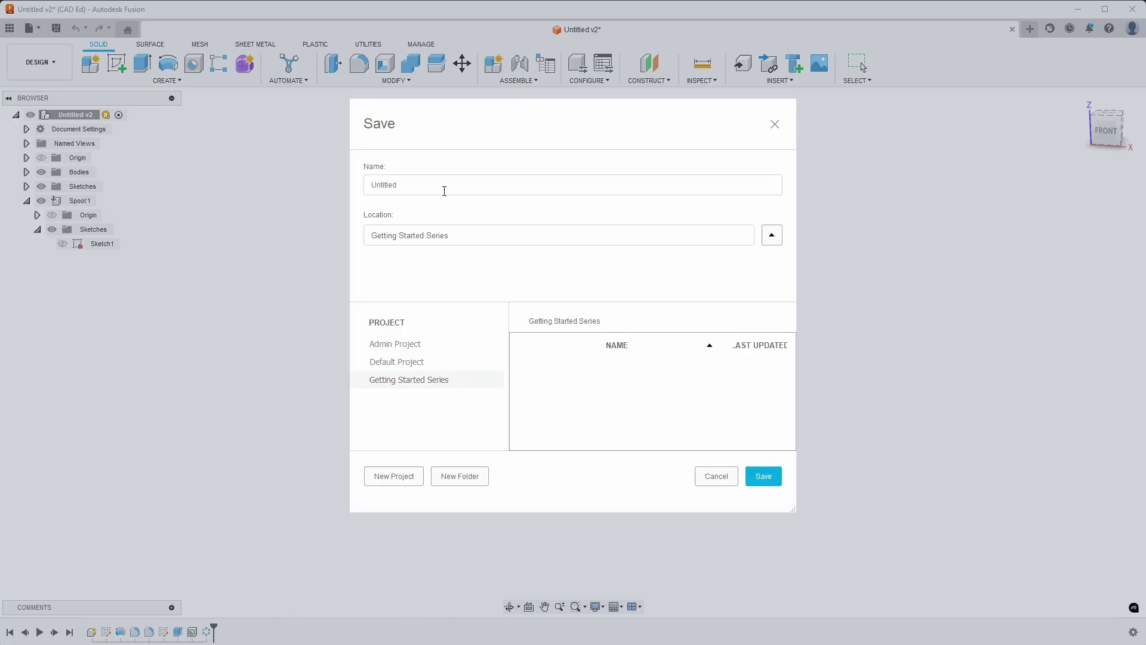
pyautogui.moveTo(442, 187); pyautogui.dragTo(361, 188)
pyautogui.write('Spool')
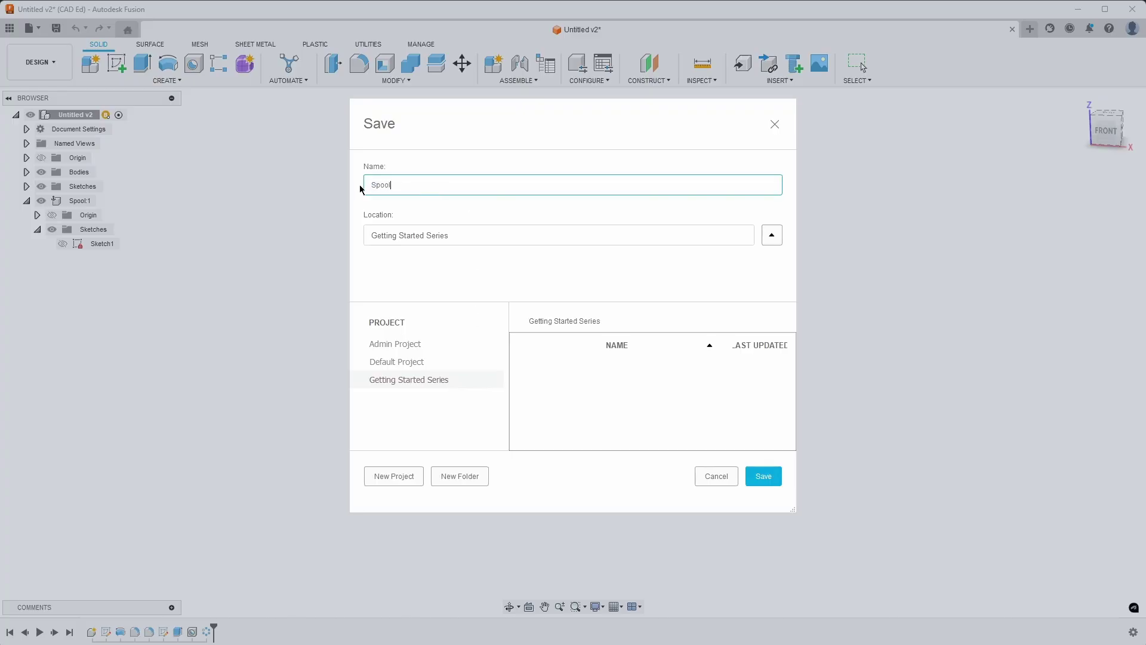
pyautogui.click(756, 477)
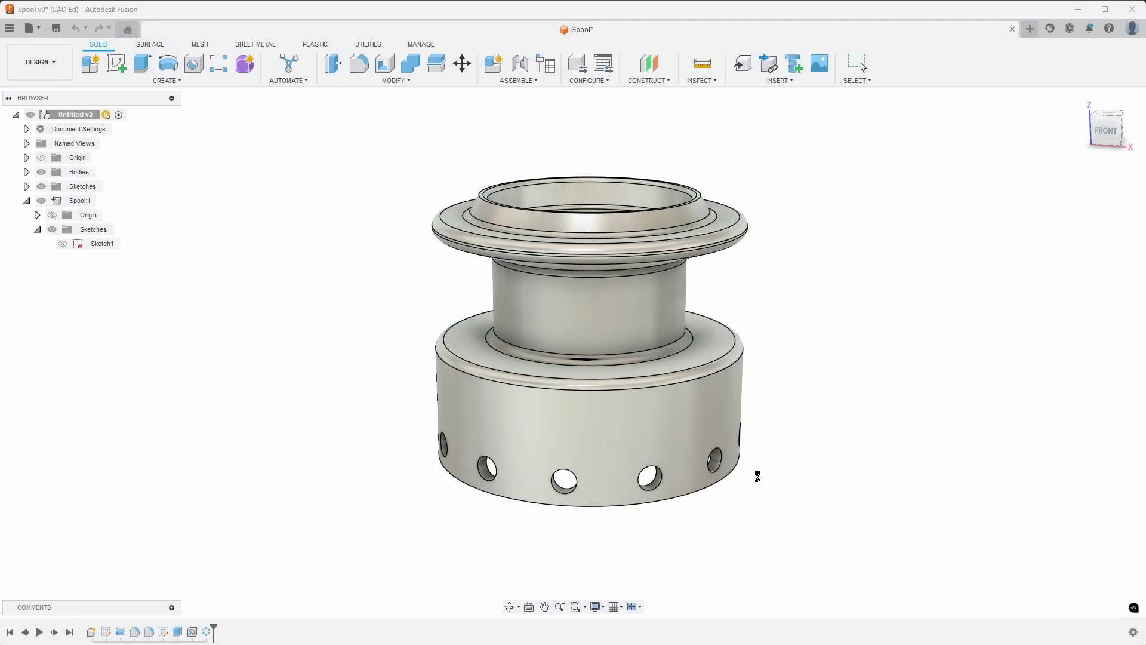